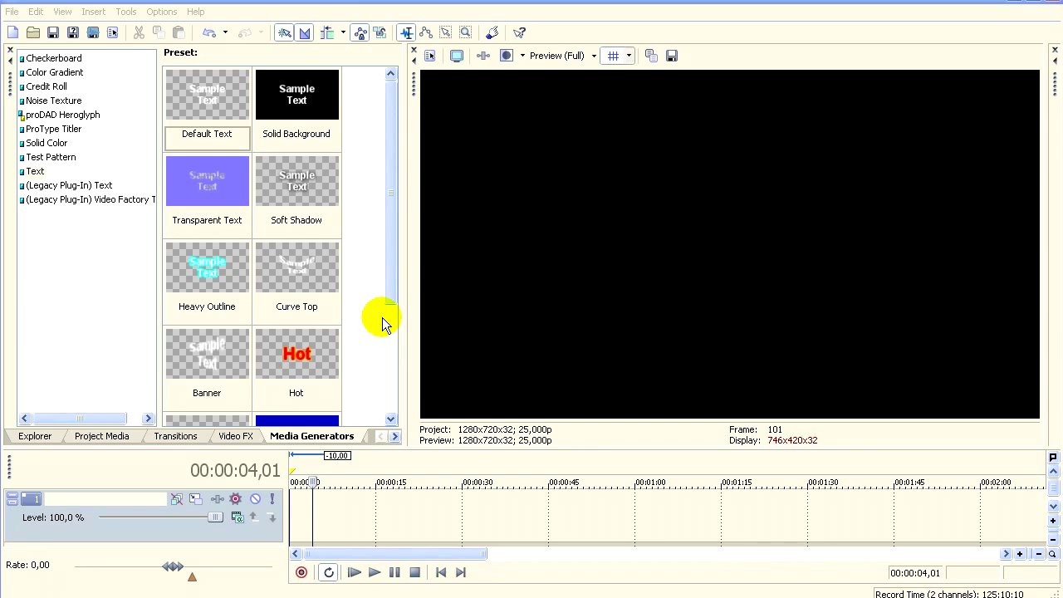
Step: Add an Empty ProType Titler event at the start of the video track and create a default text block in it
left_click(71, 131)
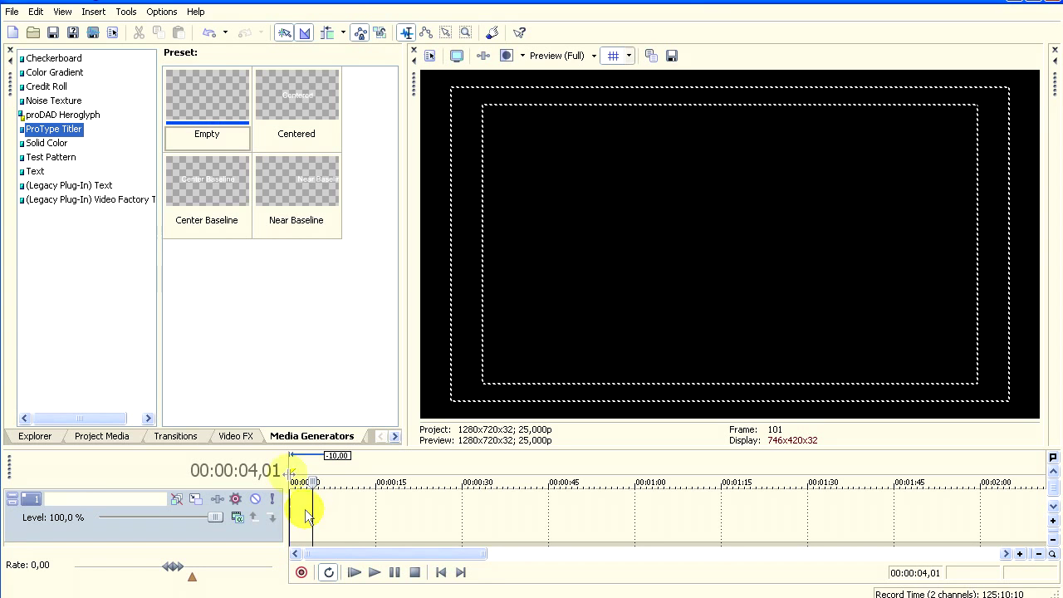
left_click_drag(200, 88, 299, 515)
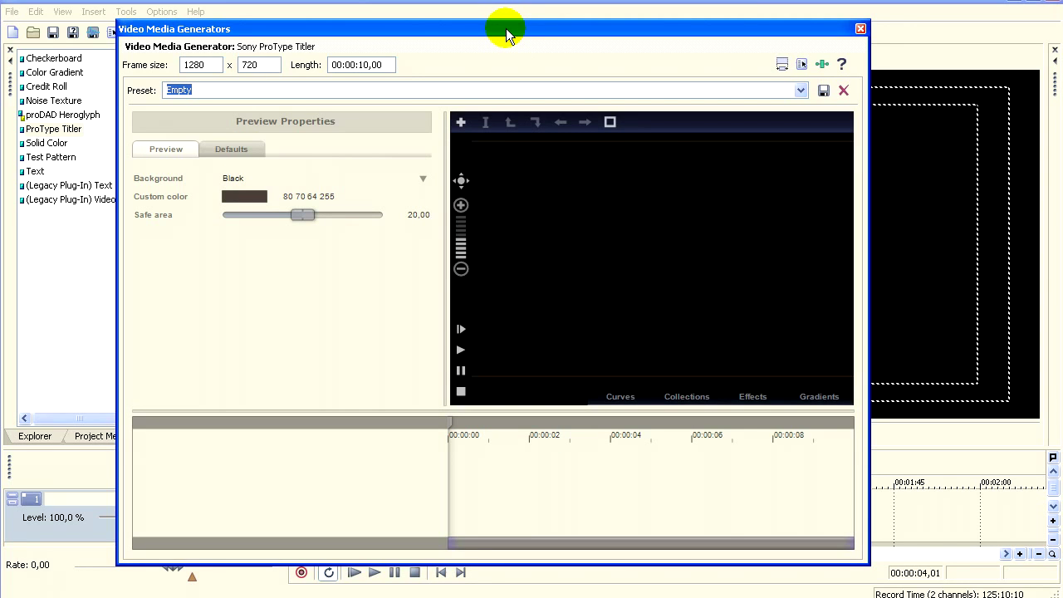
double_click(555, 212)
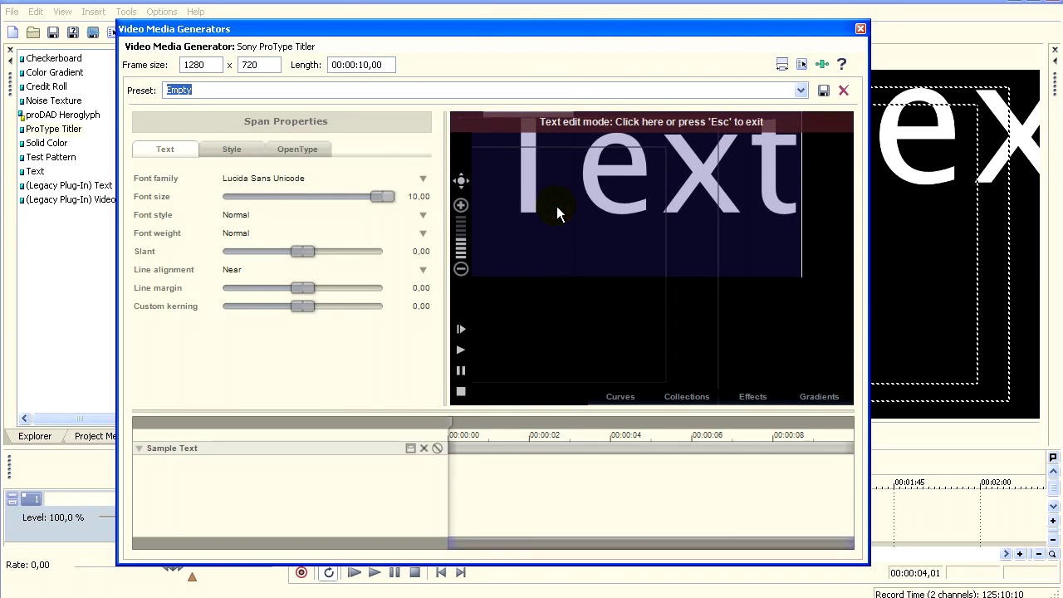
Step: Set the sample text's font size to 2.65 and its font family to Arial
left_click(375, 196)
left_click_drag(375, 196, 262, 198)
left_click(263, 177)
left_click(240, 192)
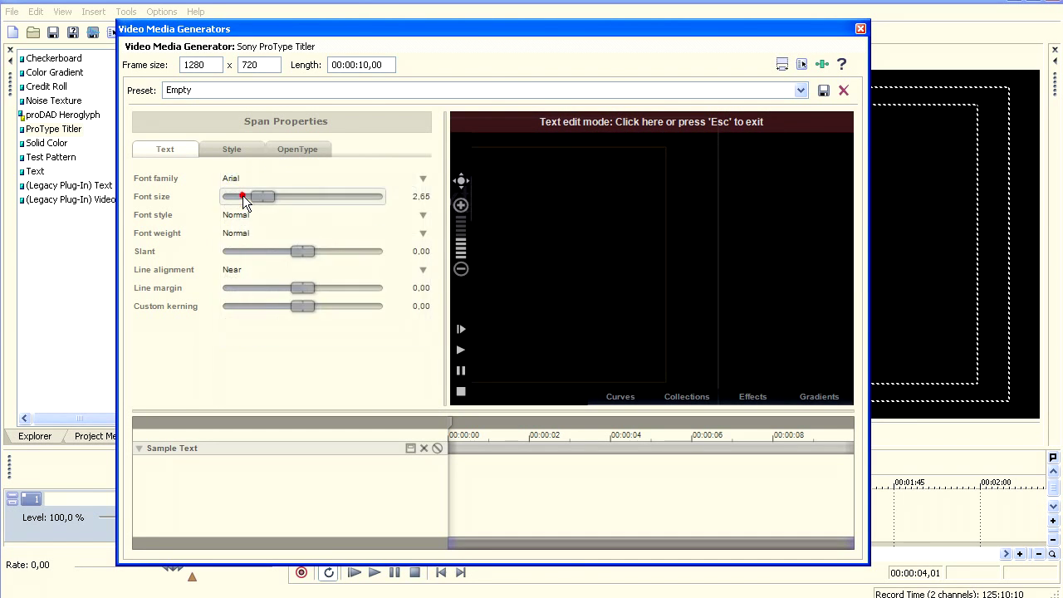
Step: Exit text editing and move the Sample Text block to the middle of the frame, offset about X -2.03, Y -0.85
double_click(462, 182)
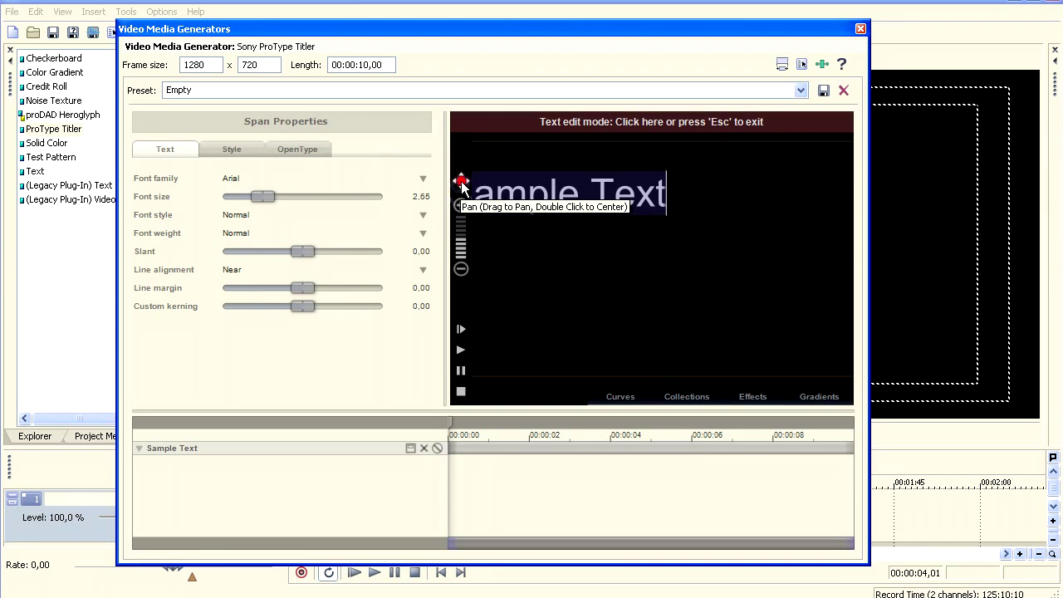
left_click(469, 121)
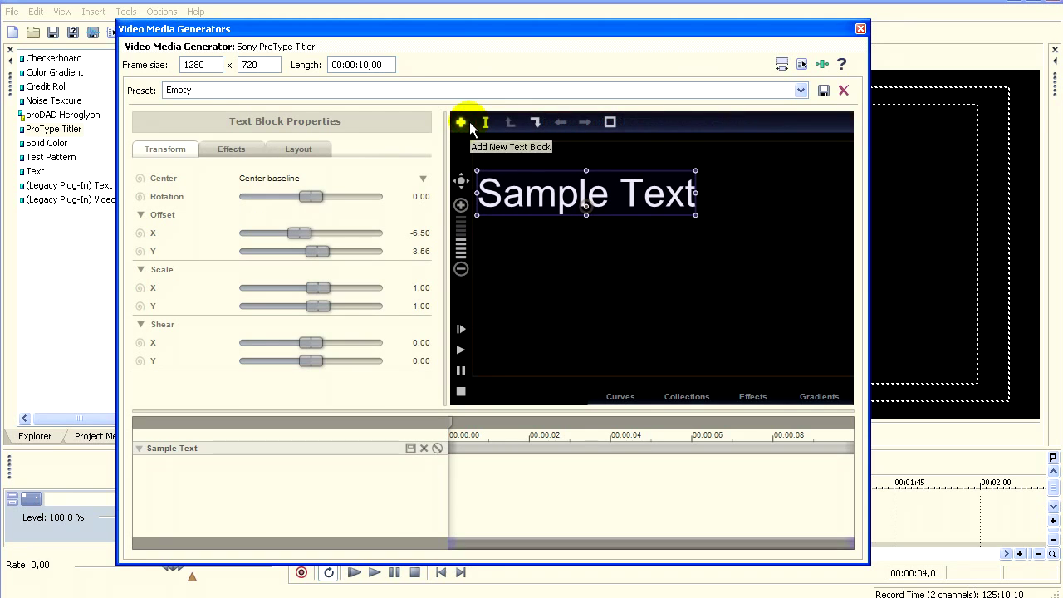
left_click_drag(547, 200, 614, 264)
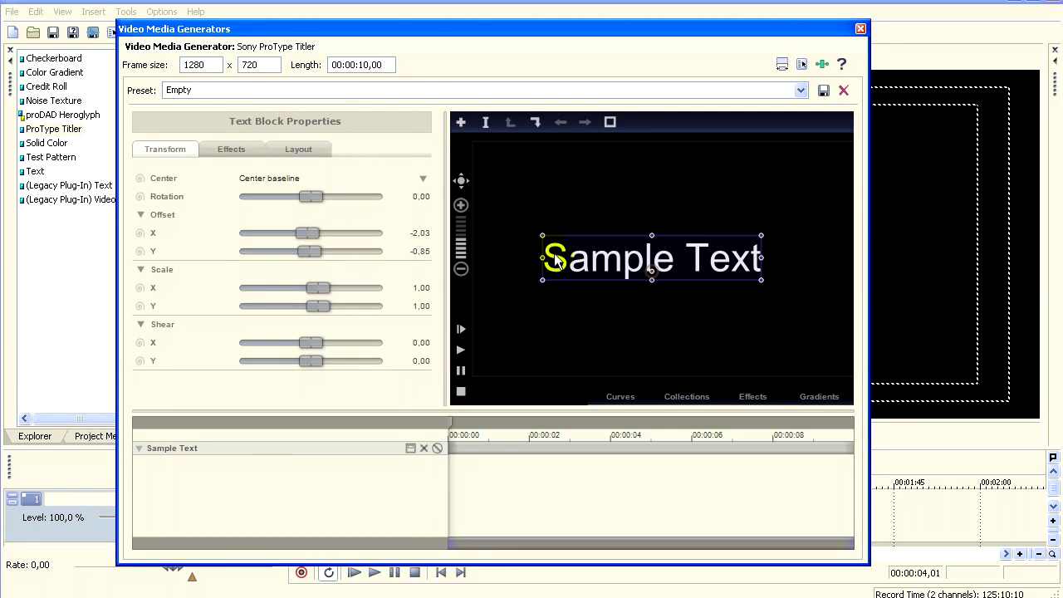
Step: Navigate down to the character S, enable automation for its opacity and lower the opacity to about 56.4
left_click(536, 122)
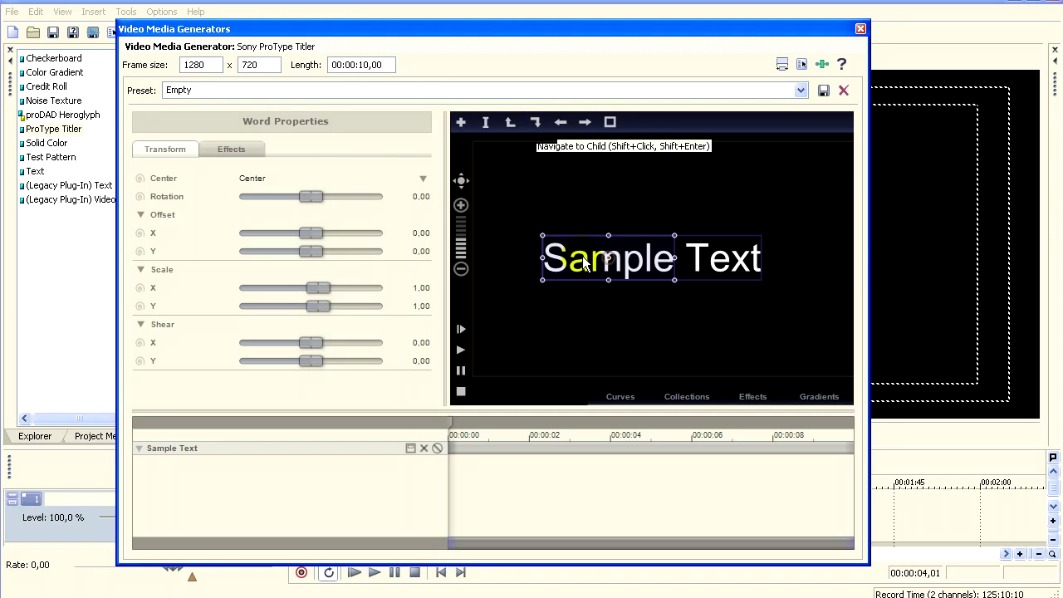
left_click(536, 122)
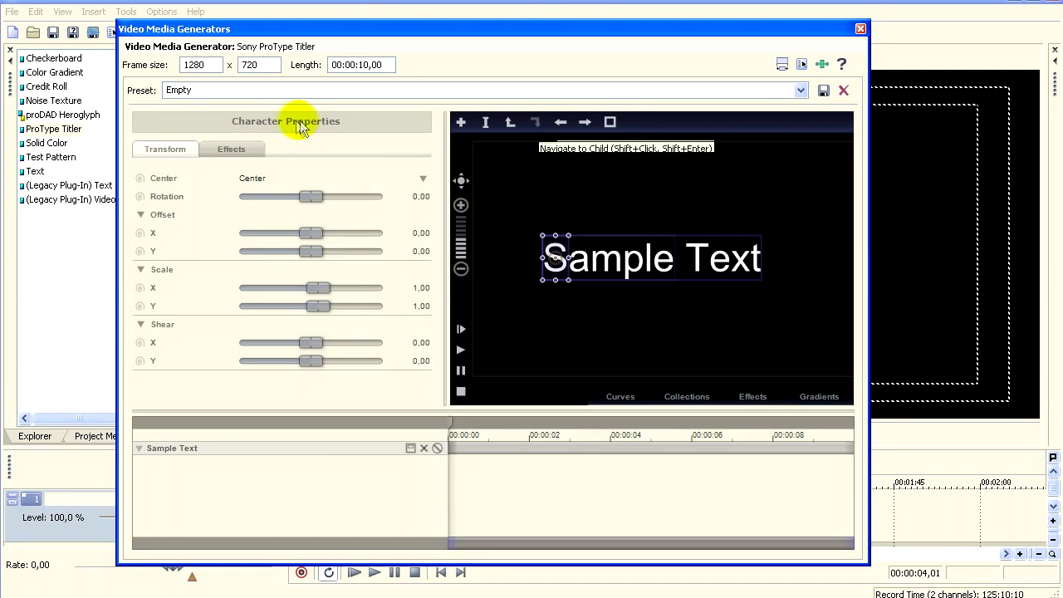
left_click(236, 151)
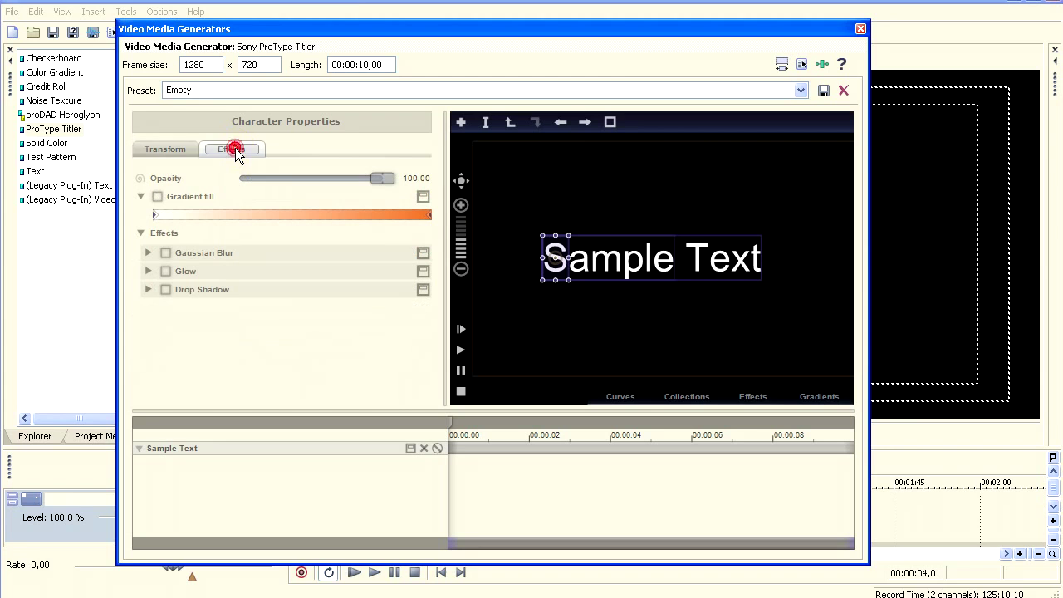
left_click(140, 179)
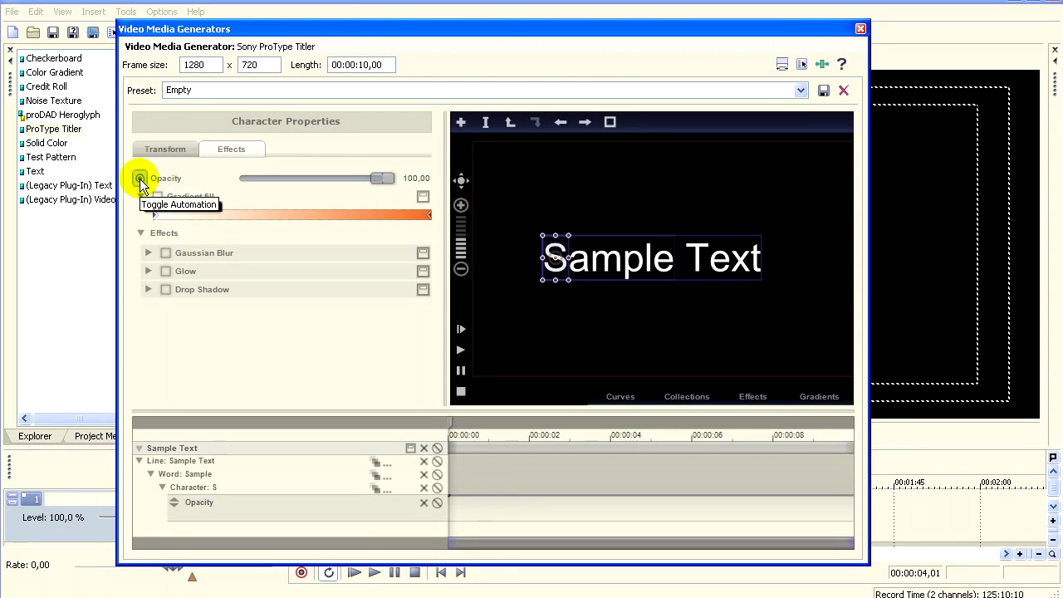
left_click_drag(380, 178, 318, 178)
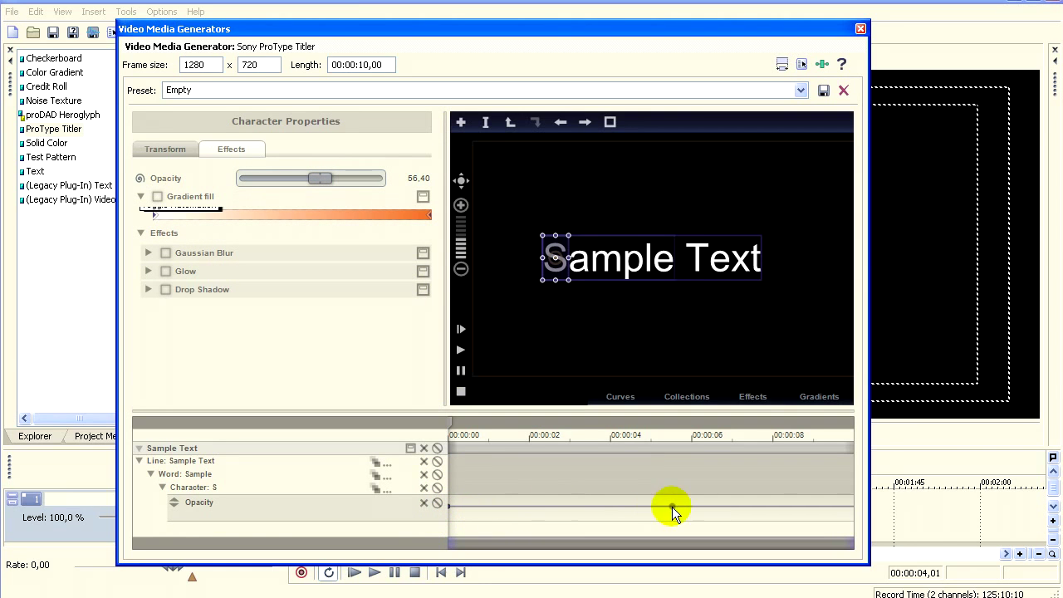
Step: Make the first opacity keyframe of the S linear and add two more keyframes within the first second
double_click(529, 507)
right_click(450, 505)
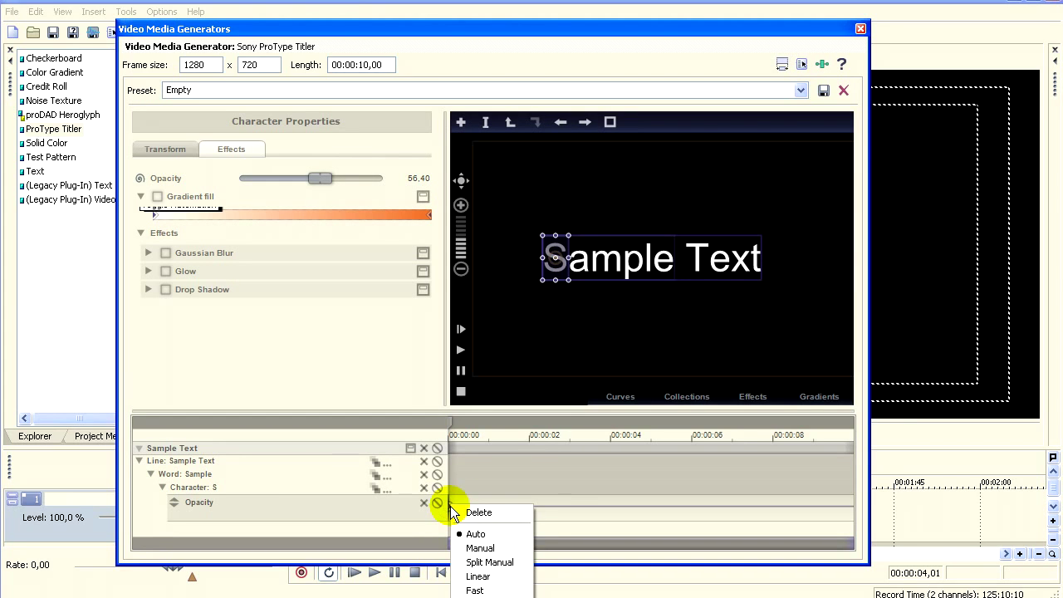
left_click(489, 576)
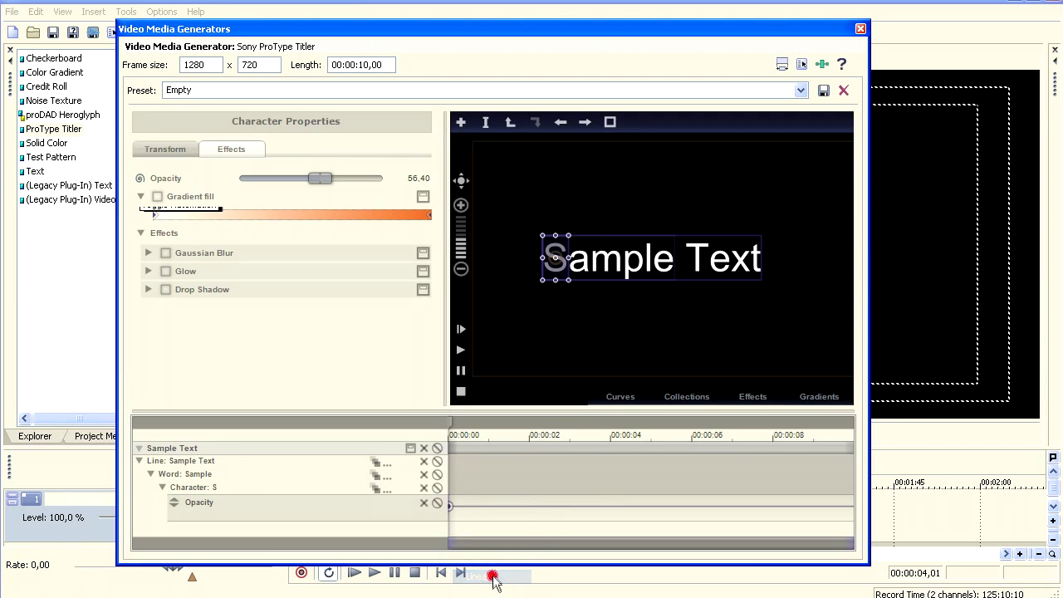
double_click(468, 506)
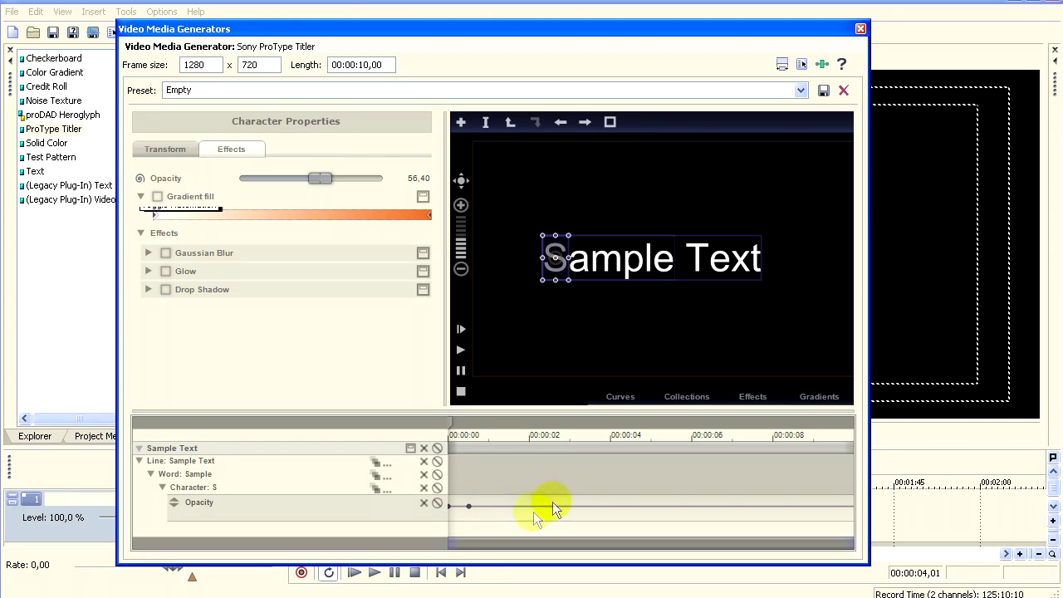
double_click(483, 505)
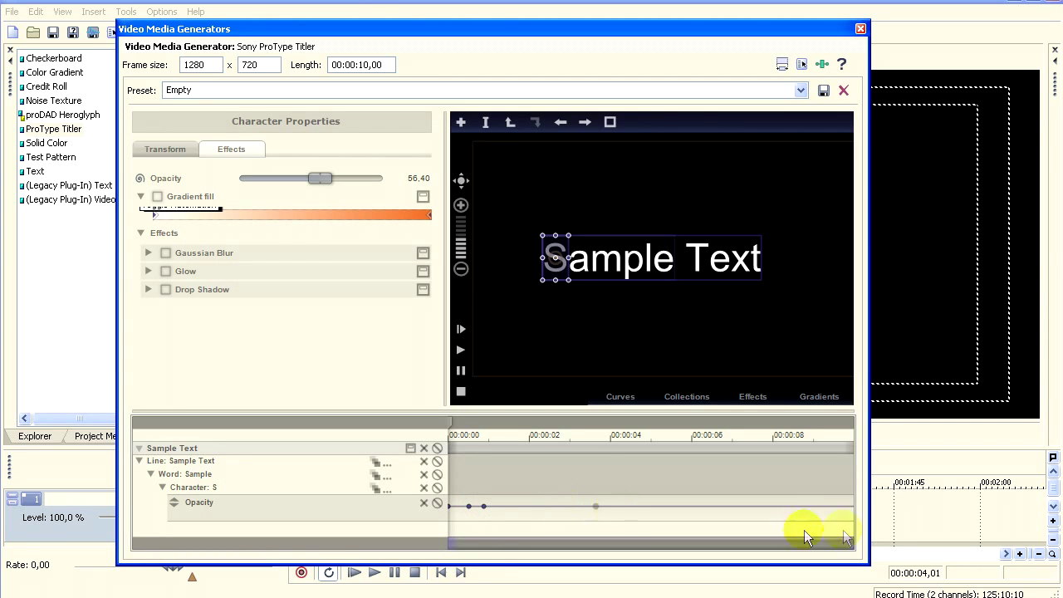
Step: Shape the S opacity curve to jump from 0 to 100 about three frames in, and preview the animation
left_click_drag(851, 543, 499, 542)
left_click_drag(448, 505, 449, 521)
left_click_drag(591, 506, 479, 523)
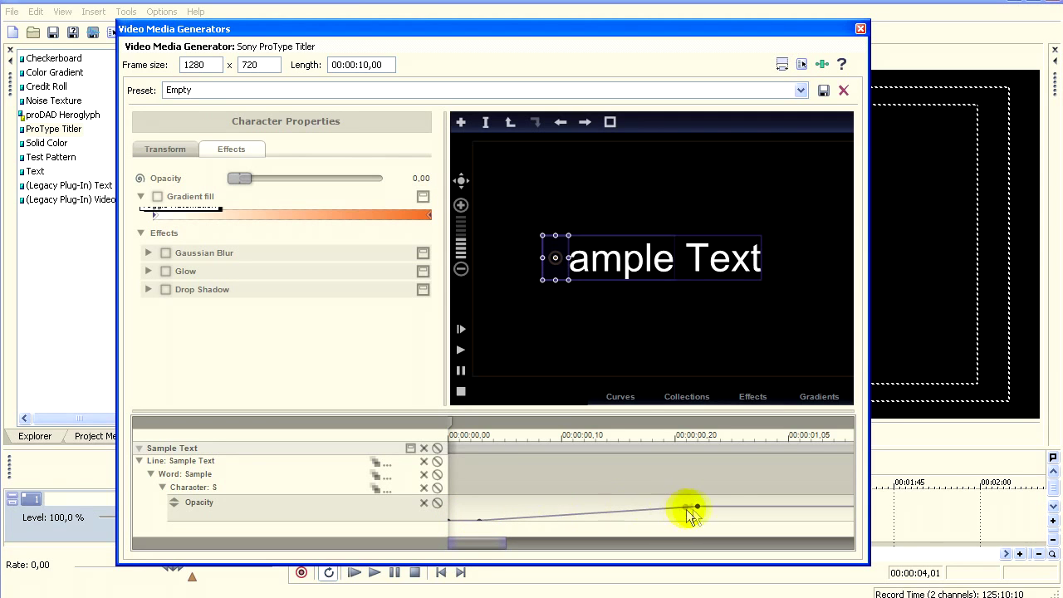
left_click_drag(699, 506, 472, 496)
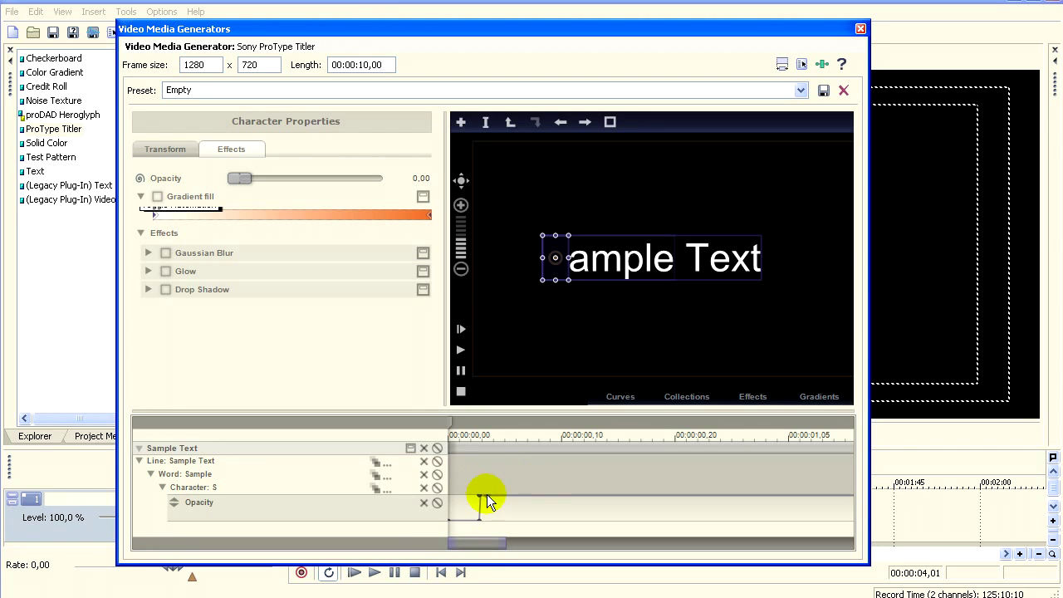
left_click(461, 329)
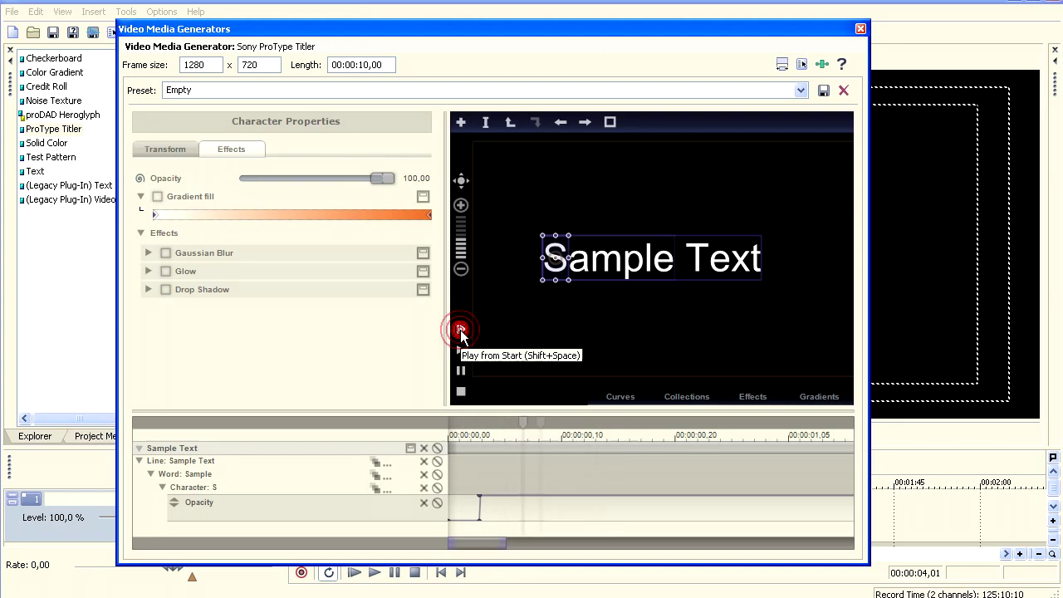
left_click(460, 391)
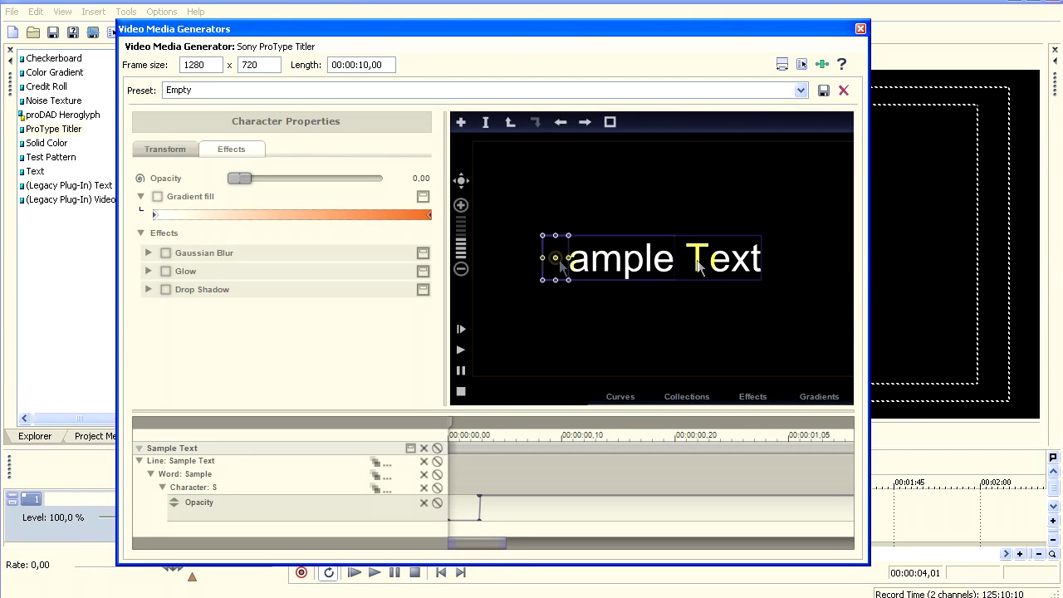
Step: Enable cascading for the character S and set the cascade range to Subsequent characters in current text block
left_click(377, 489)
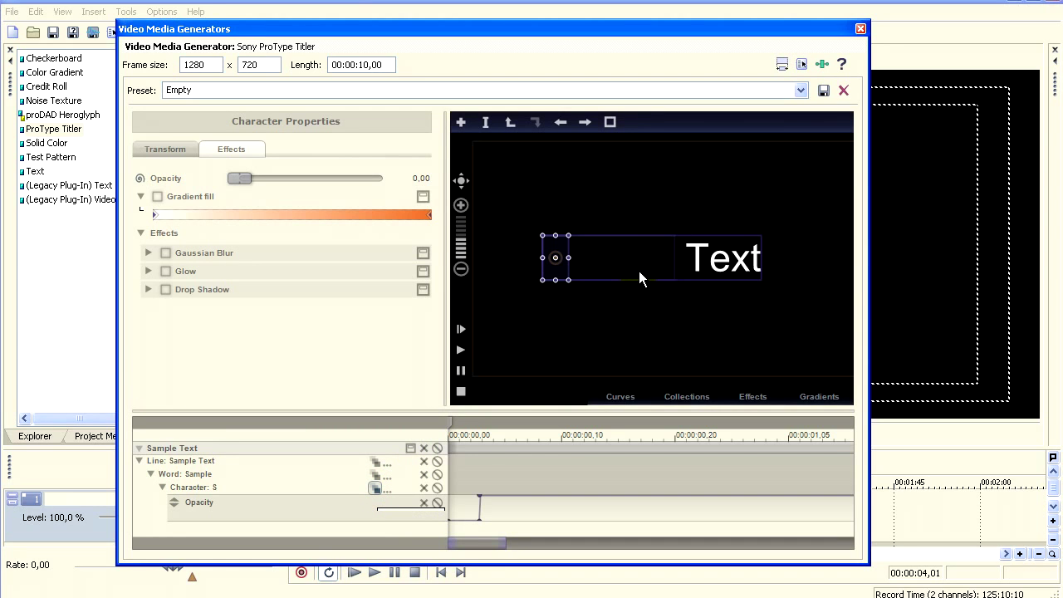
left_click(387, 487)
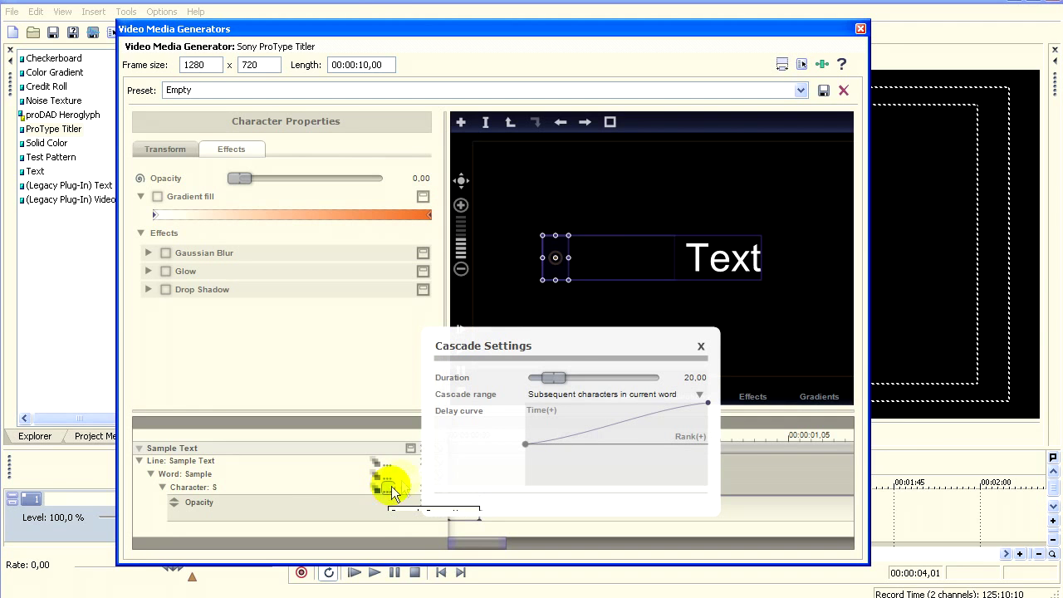
left_click(697, 394)
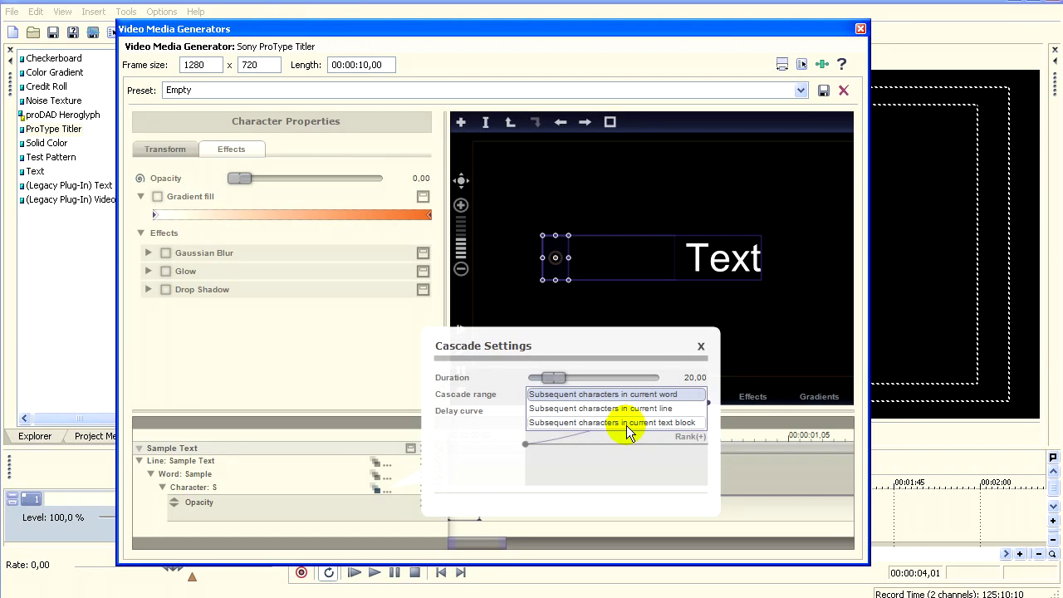
left_click(663, 424)
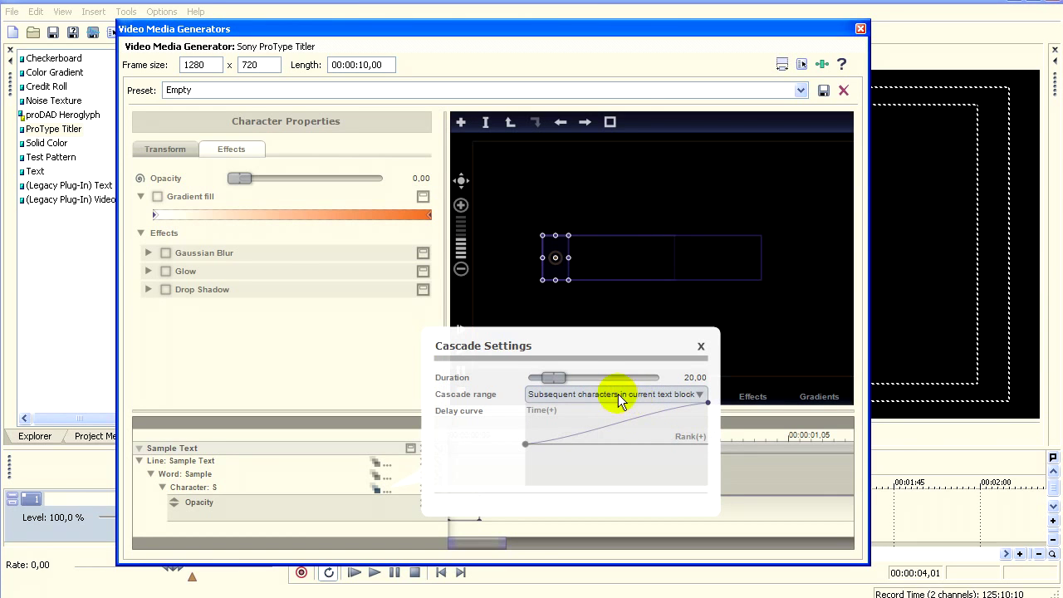
left_click(700, 344)
Step: Play the cascaded typing animation from the start to check it, and return the titler timeline to its beginning
left_click(460, 328)
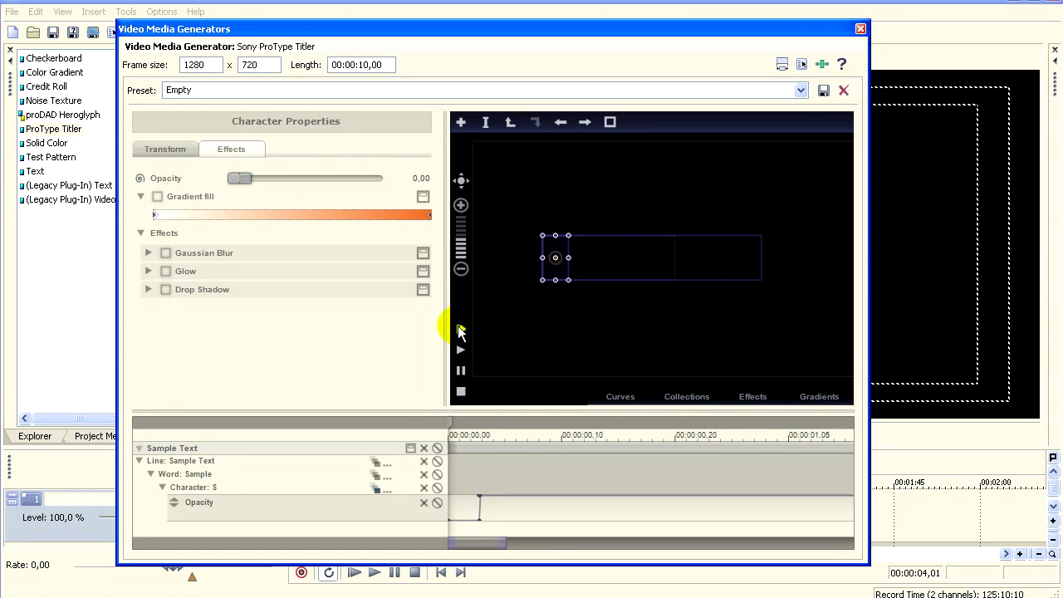
left_click(460, 330)
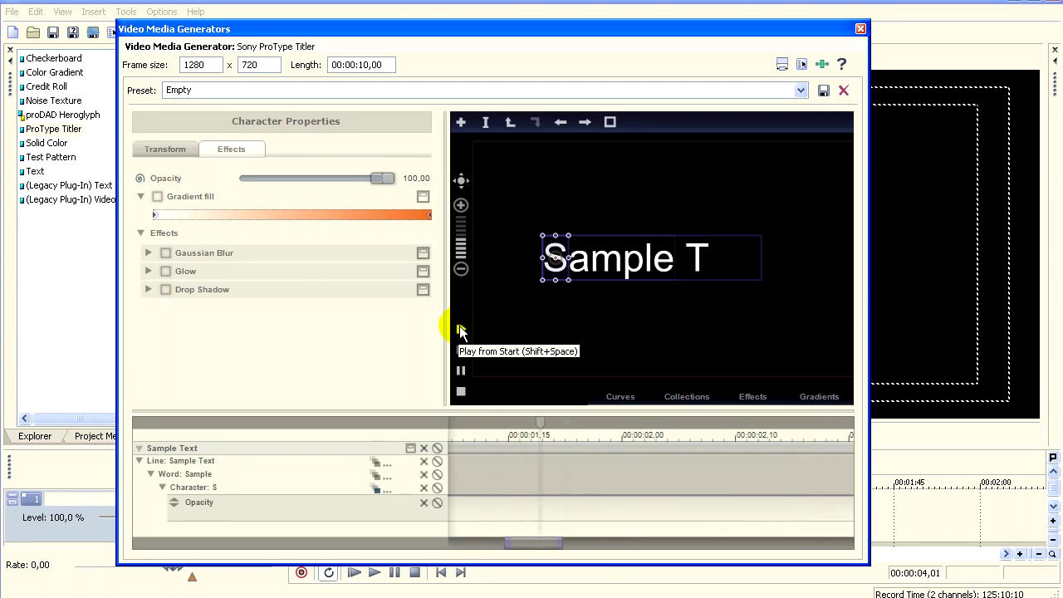
left_click(461, 330)
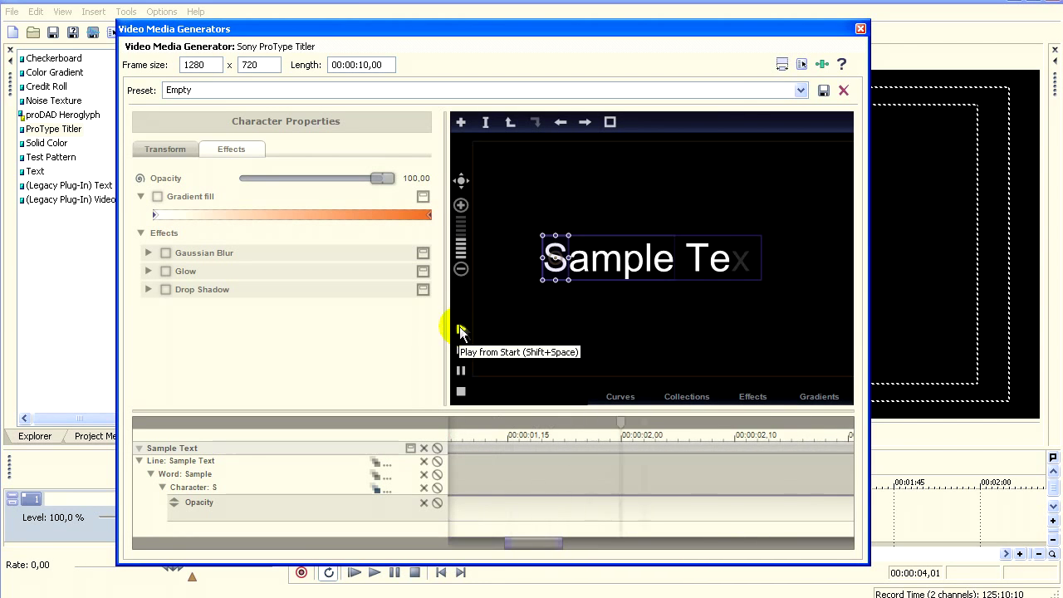
left_click(461, 391)
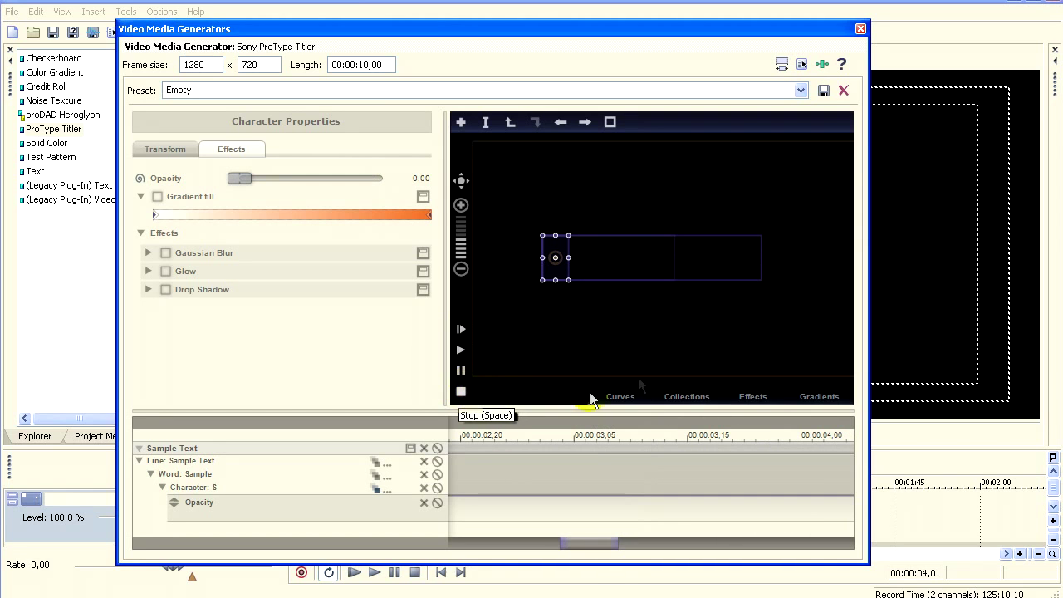
left_click_drag(590, 543, 458, 539)
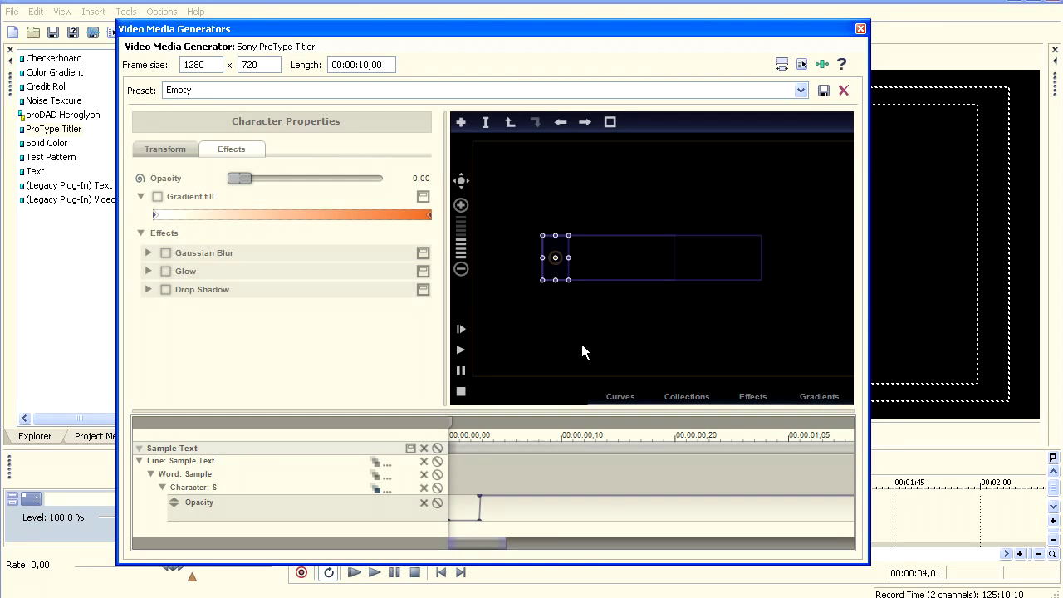
Step: Delete the existing Typeriting entry from the custom collections
left_click(689, 396)
left_click(687, 396)
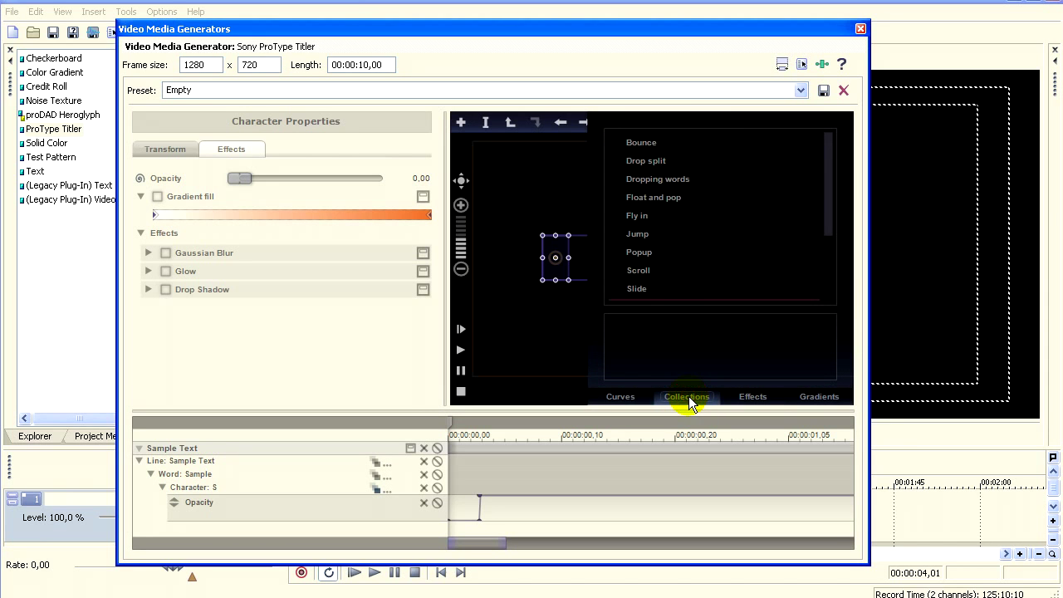
left_click_drag(827, 183, 816, 268)
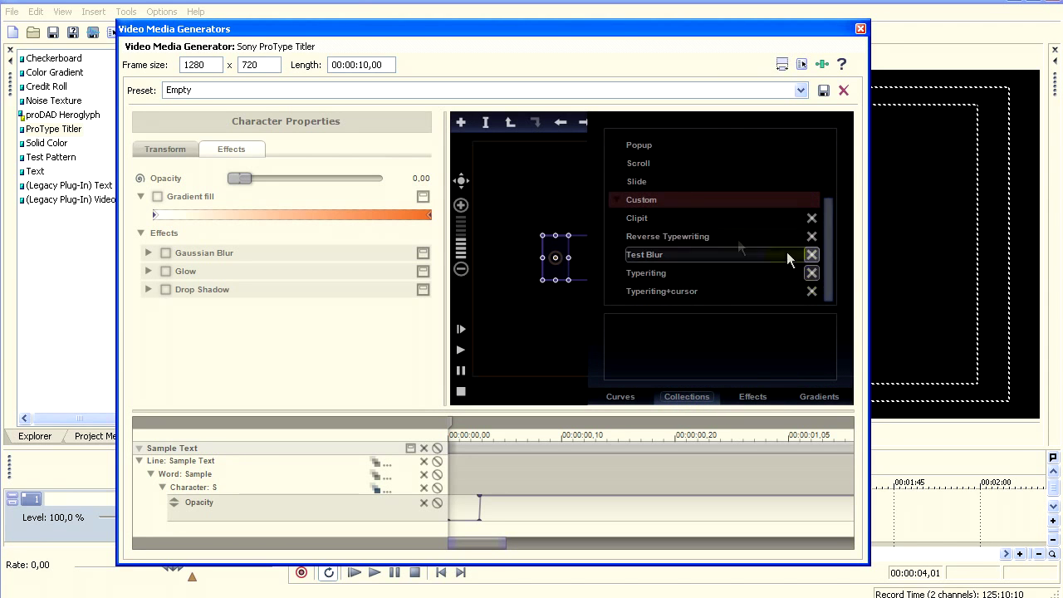
left_click(811, 272)
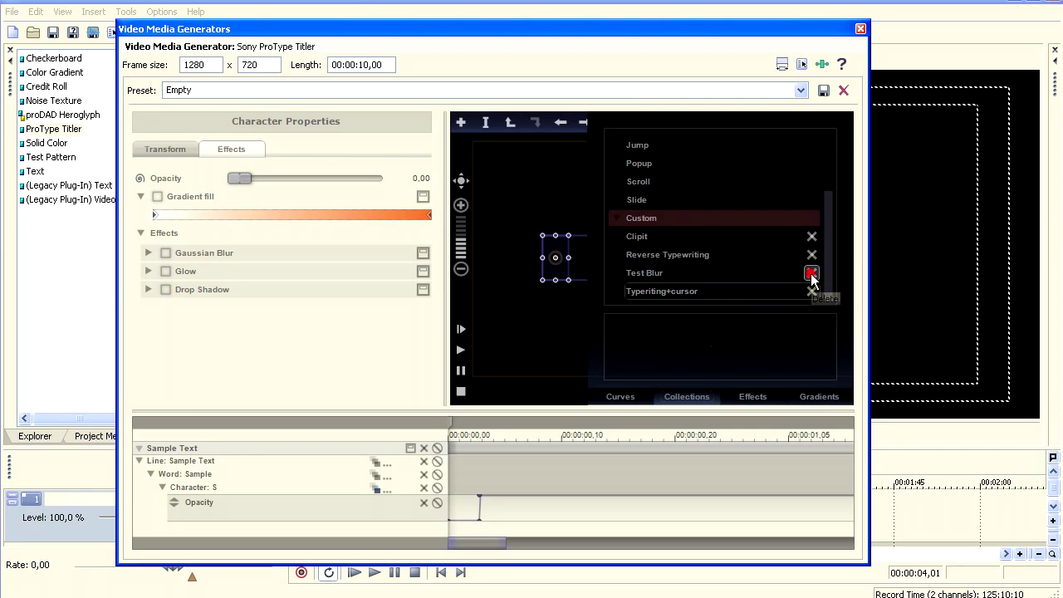
Step: Save the animated Sample Text block to the custom collections as Typeriting
left_click(438, 423)
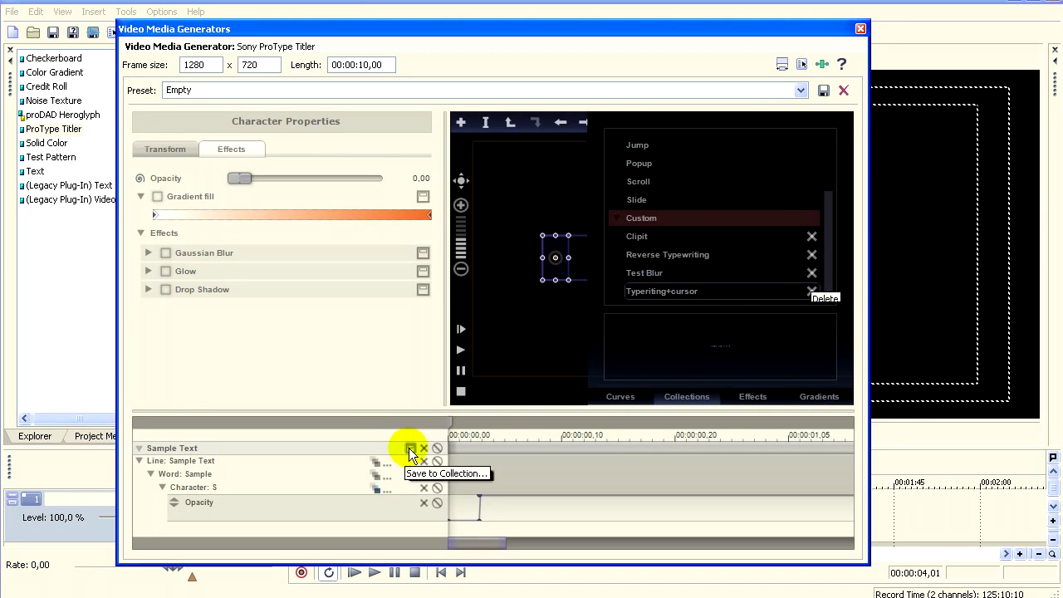
left_click(408, 447)
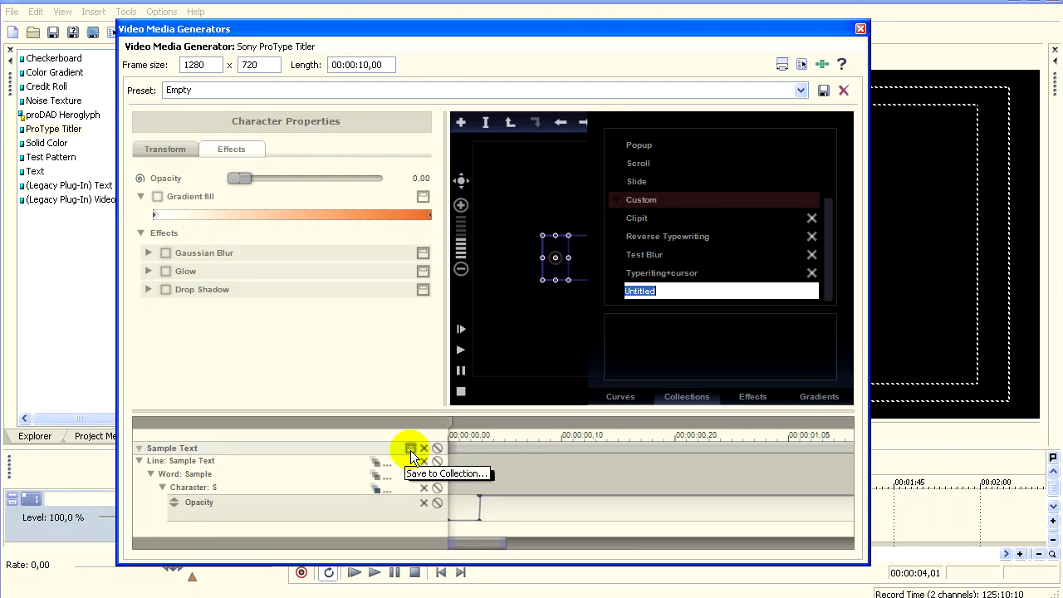
type("Typeriting")
key("Return")
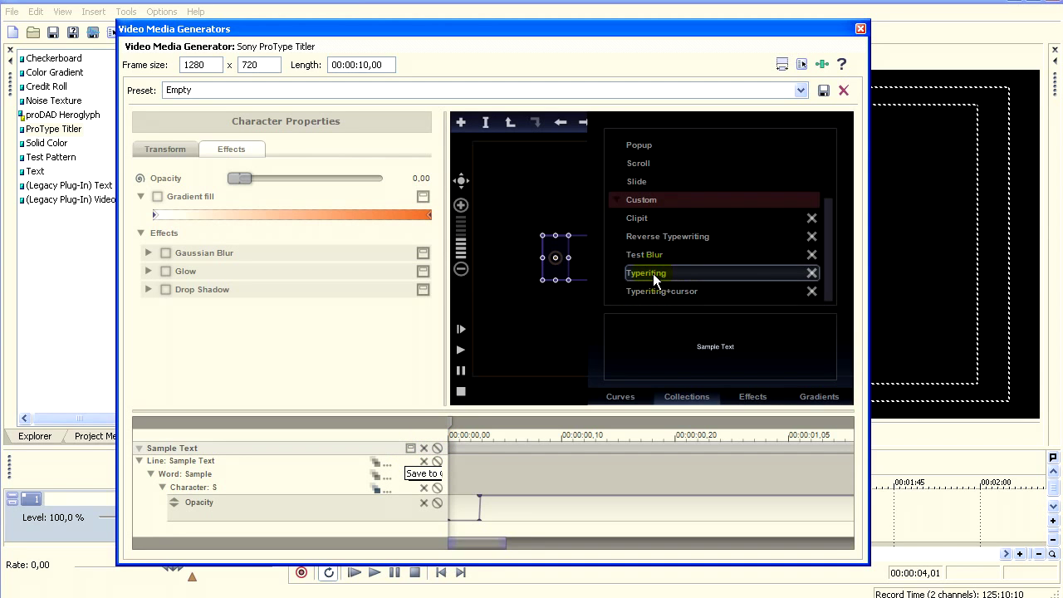
Step: Delete the Sample Text block from the titler and add the saved Typeriting entry from the custom collections
left_click(692, 397)
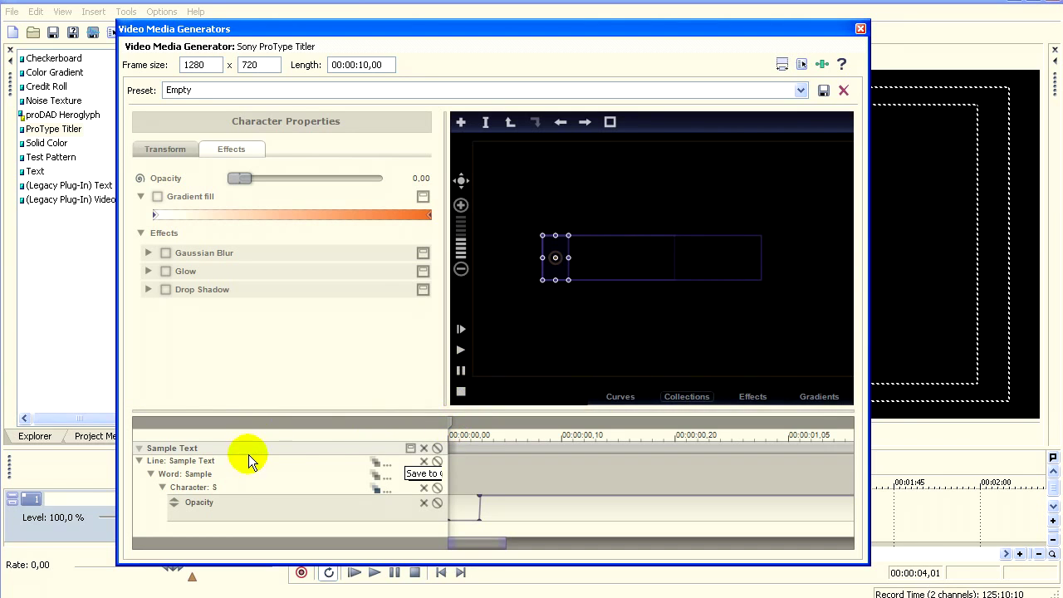
left_click(423, 449)
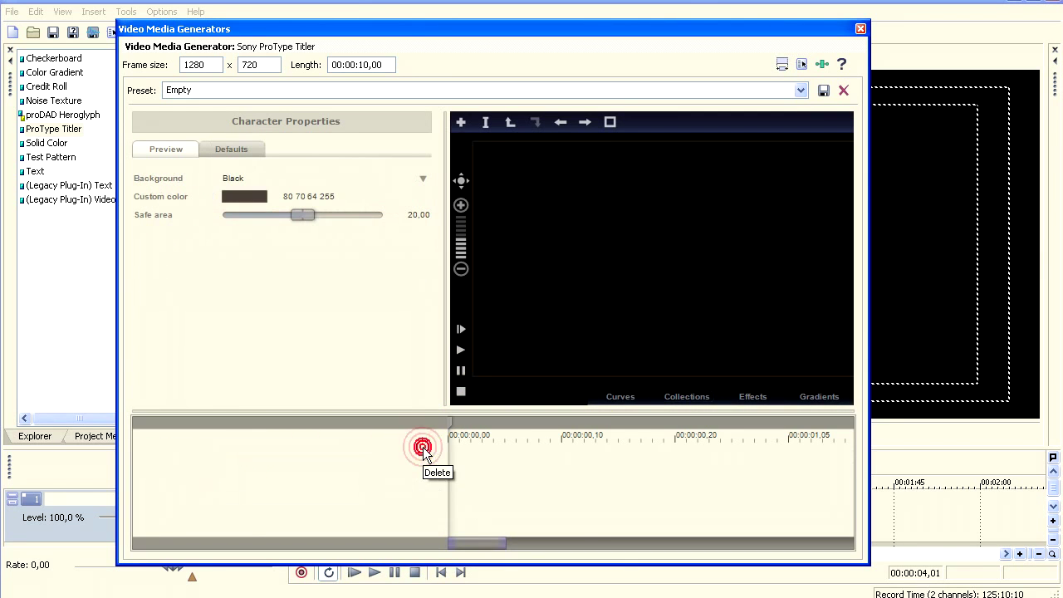
left_click(690, 397)
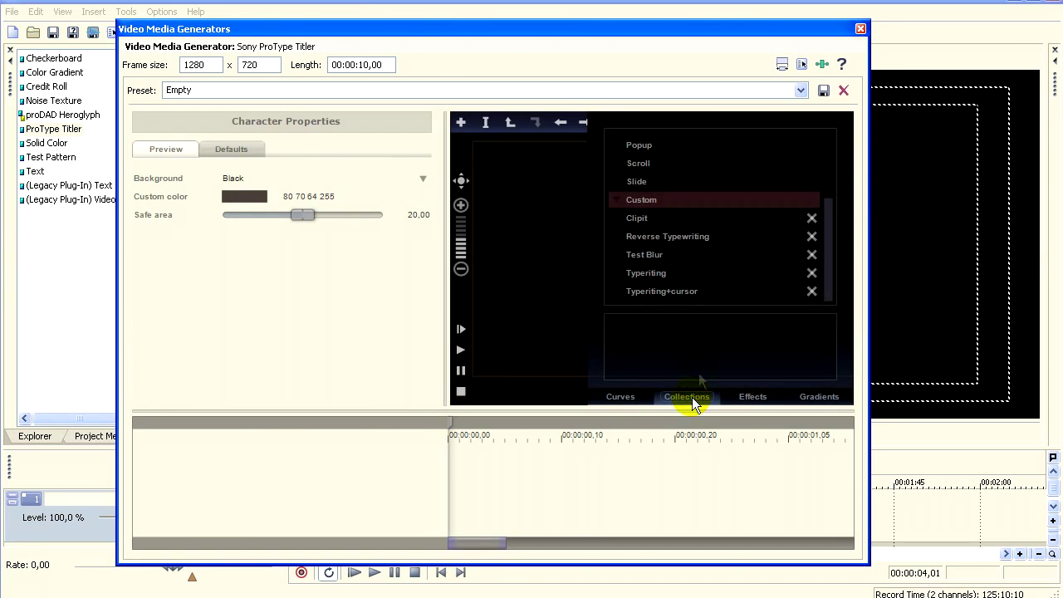
left_click_drag(647, 272, 265, 486)
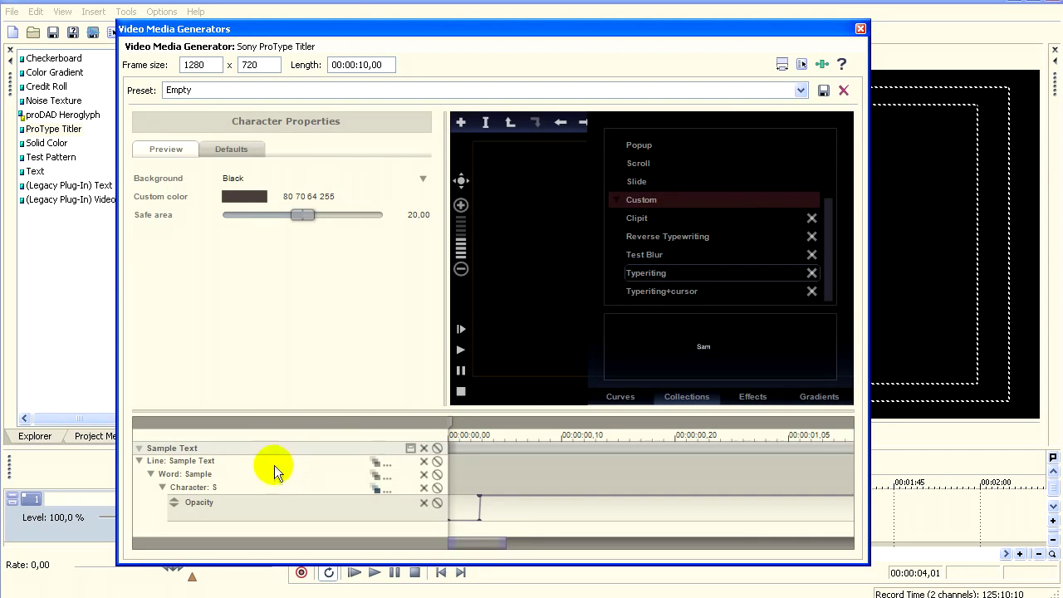
left_click(688, 398)
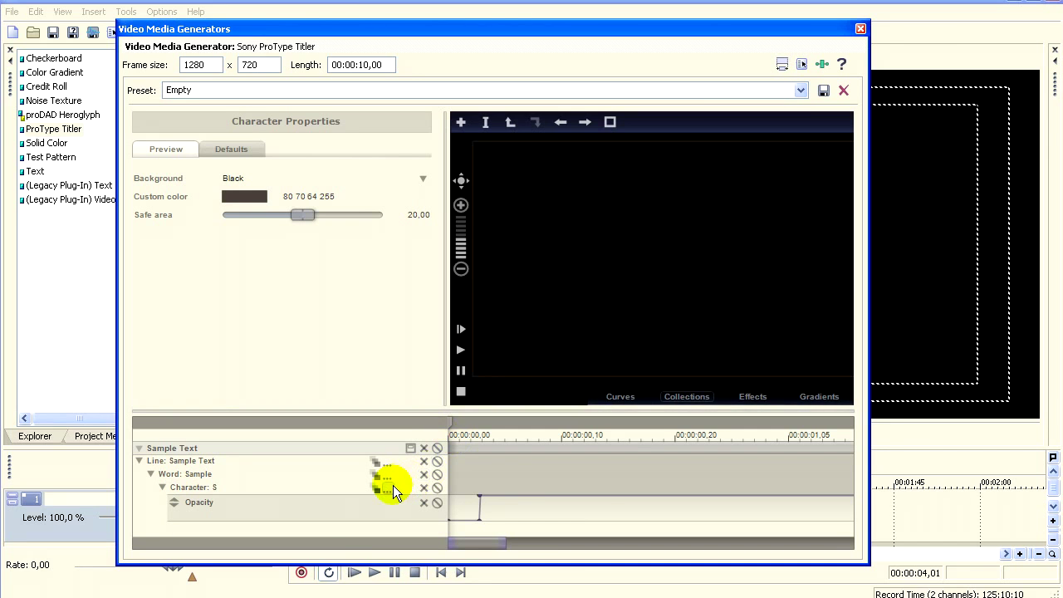
Step: Replace the Sample Text wording with the paragraph copied from Text.txt in Notepad, and leave text edit mode
left_click(595, 507)
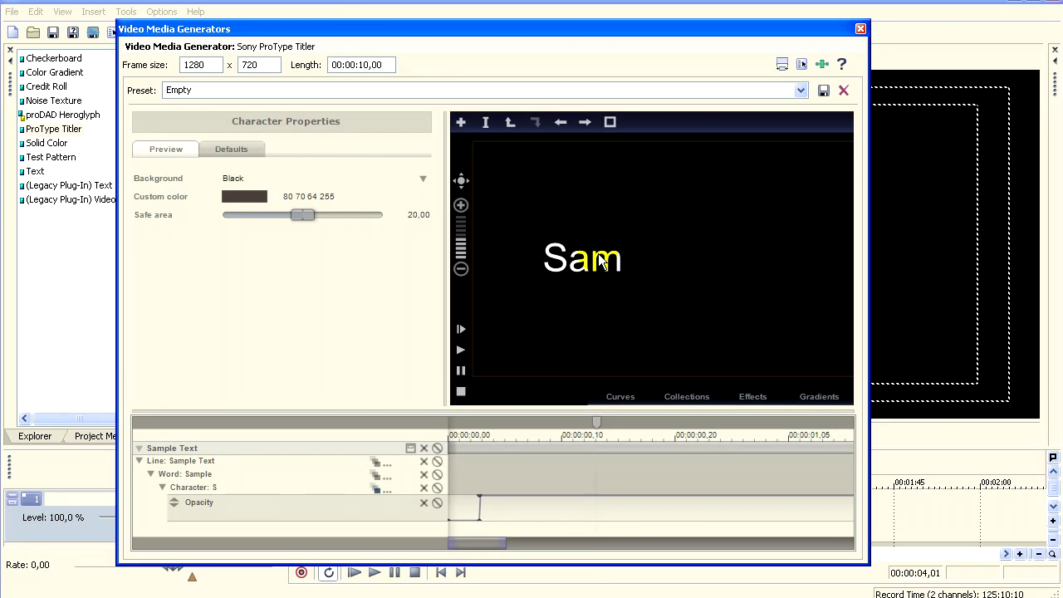
key("alt+Tab")
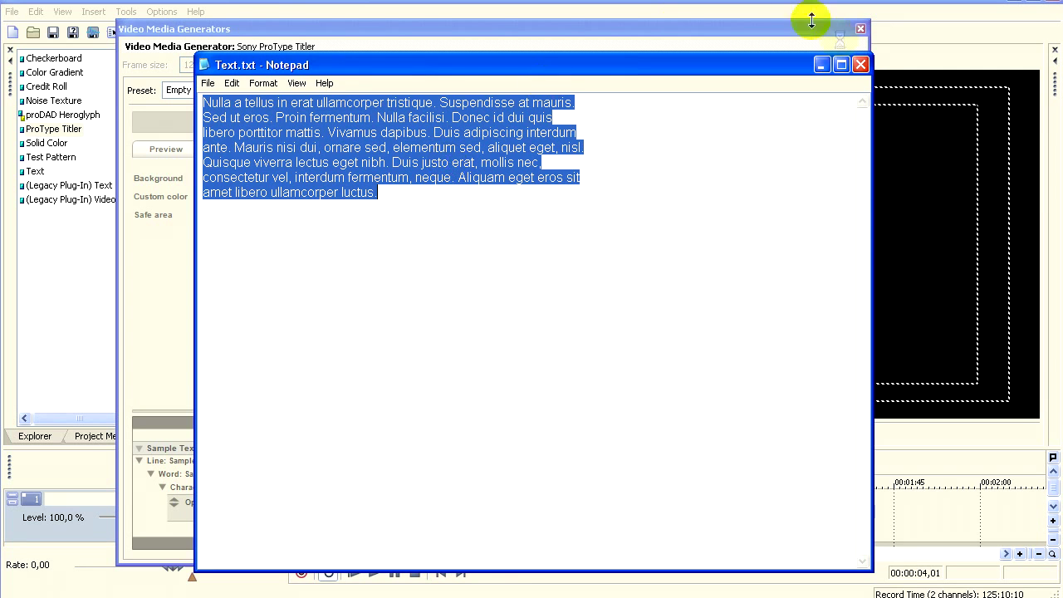
left_click(821, 64)
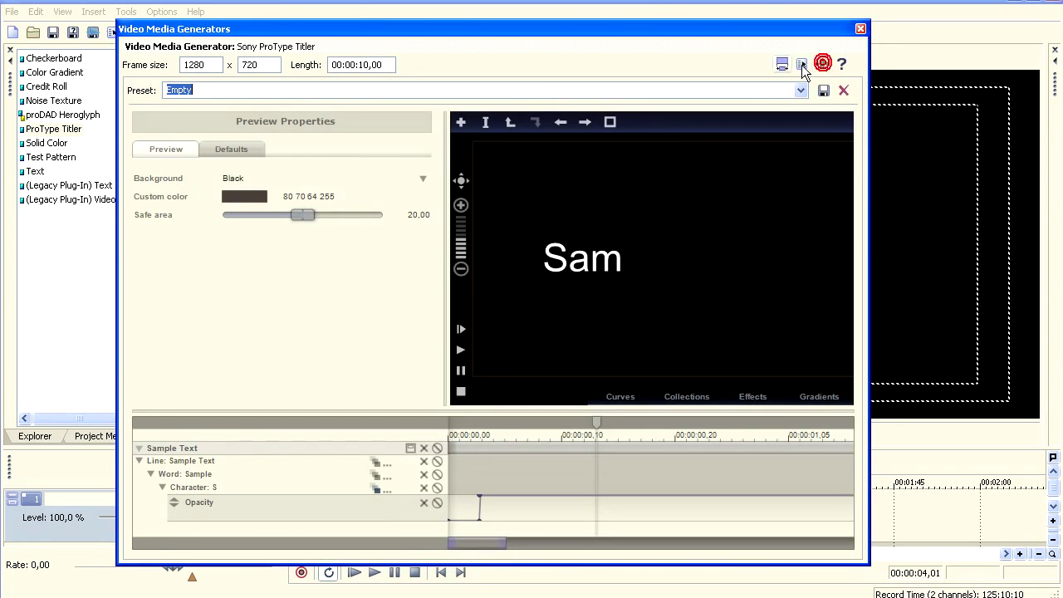
left_click(569, 259)
left_click(555, 264)
left_click_drag(546, 261, 768, 268)
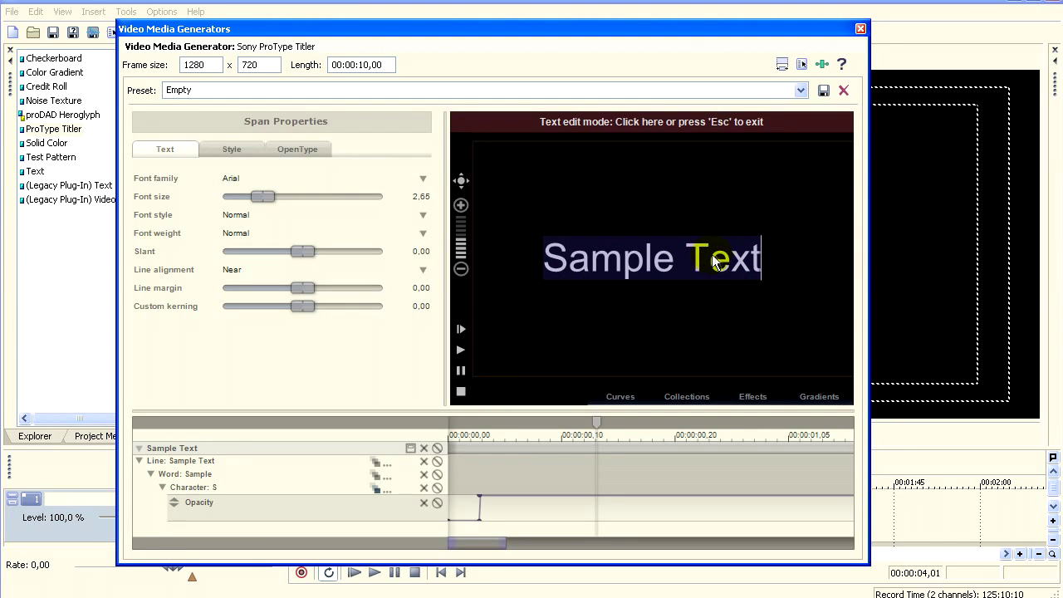
key("ctrl+v")
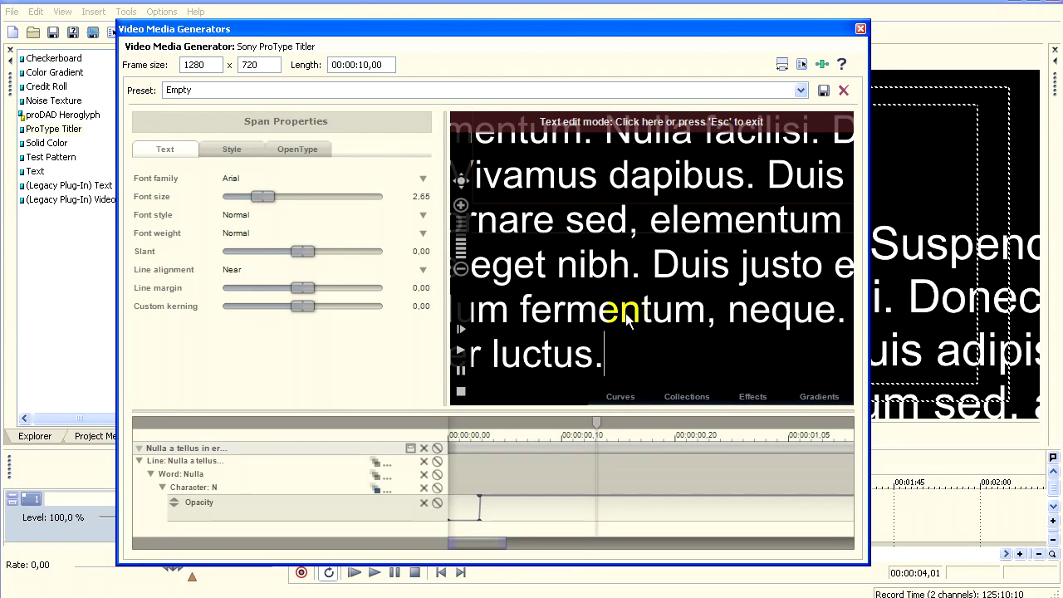
left_click(482, 119)
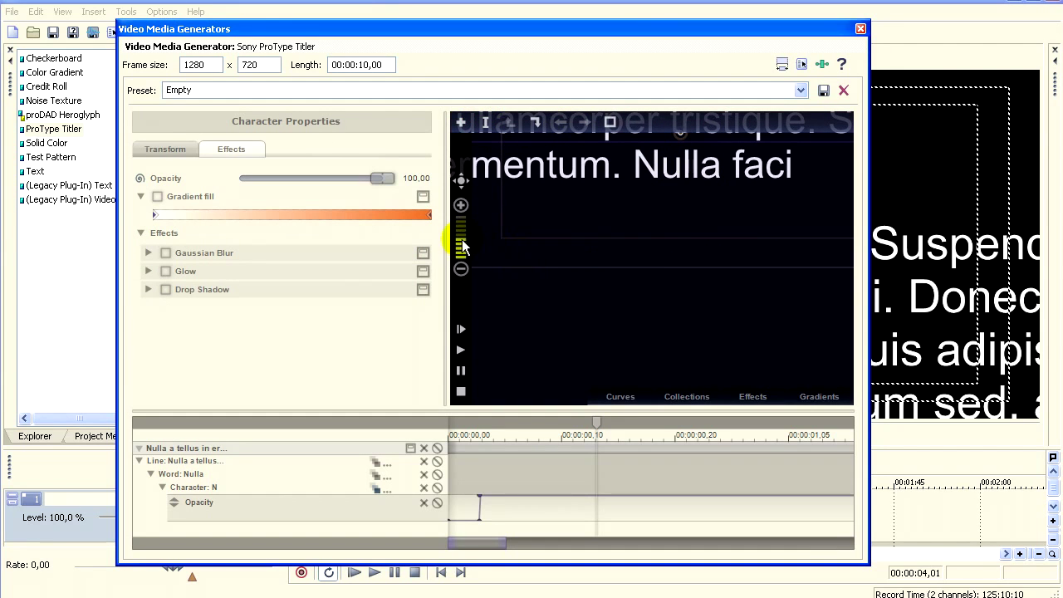
Step: Scale down and narrow the pasted paragraph block, and position it inside the safe area of the frame
left_click_drag(461, 241, 462, 251)
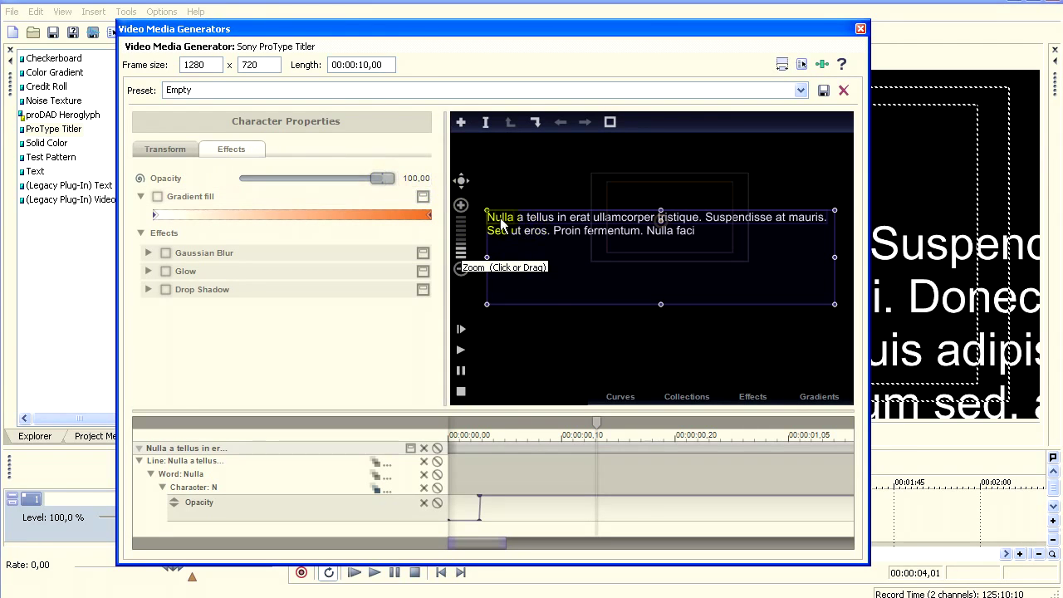
left_click_drag(488, 218, 652, 257)
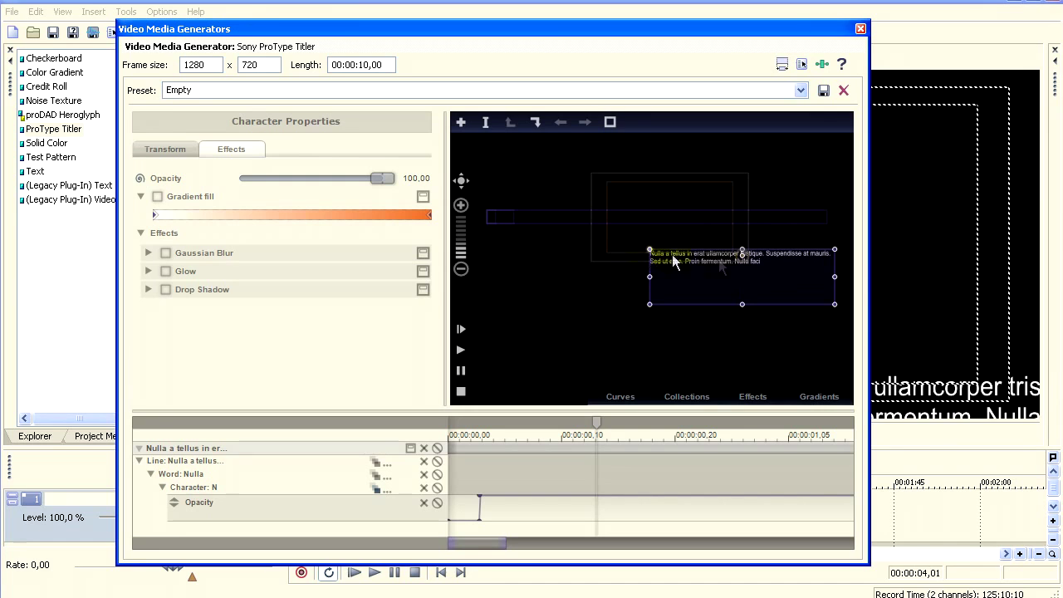
left_click_drag(719, 264, 664, 204)
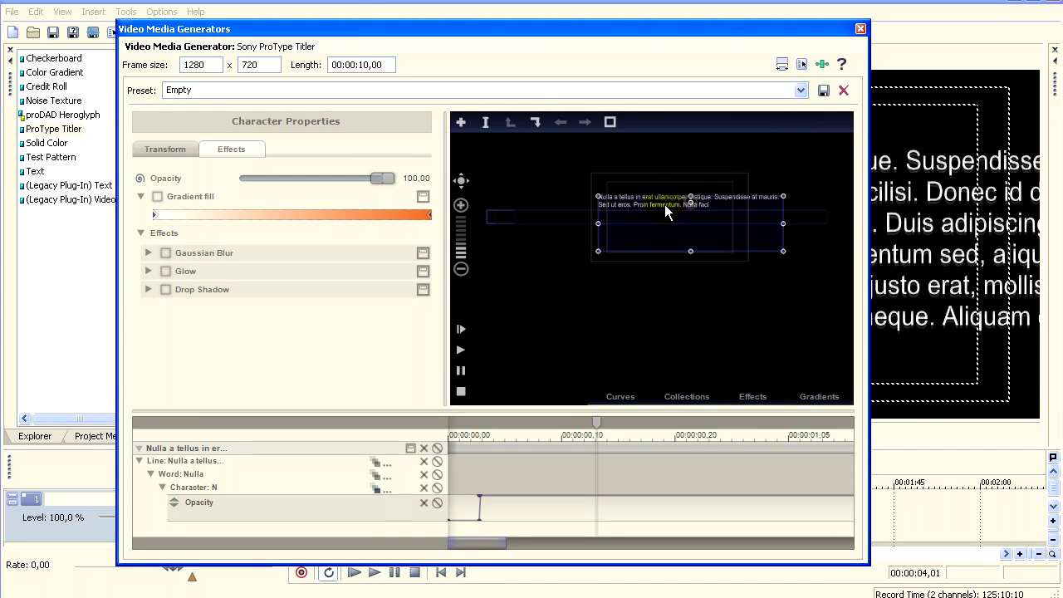
left_click_drag(783, 223, 749, 226)
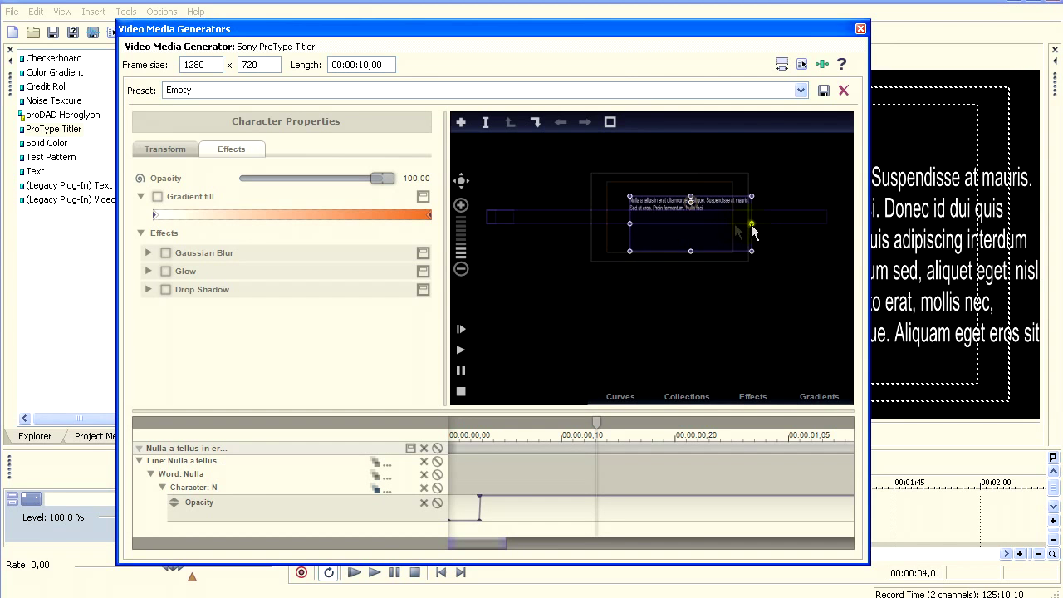
left_click(664, 203)
left_click_drag(663, 206, 647, 197)
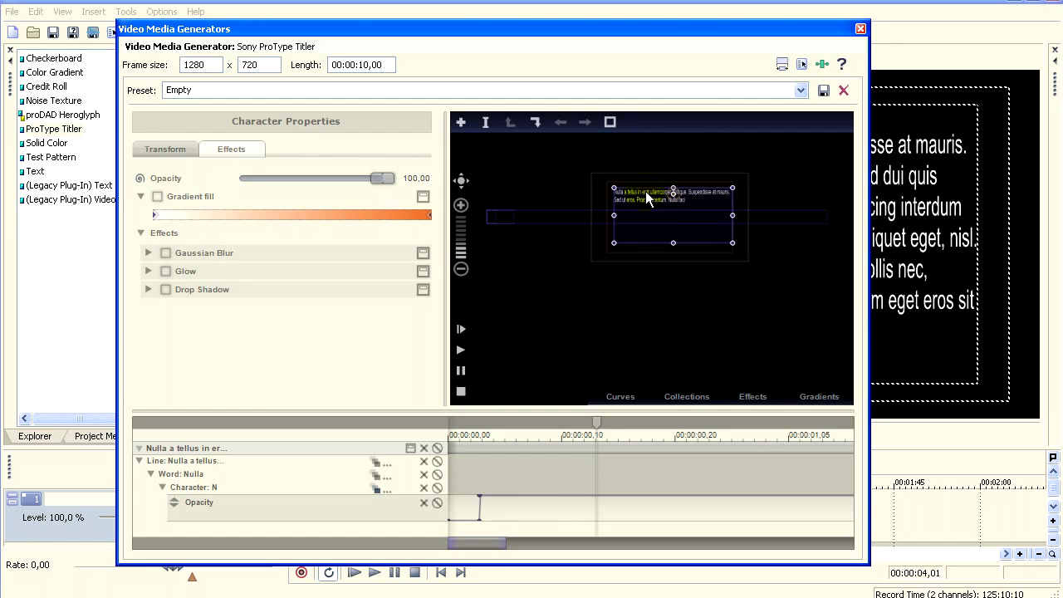
Step: Play the paragraph's typing animation from the start to judge its speed, and stop the playback
left_click_drag(465, 264, 465, 238)
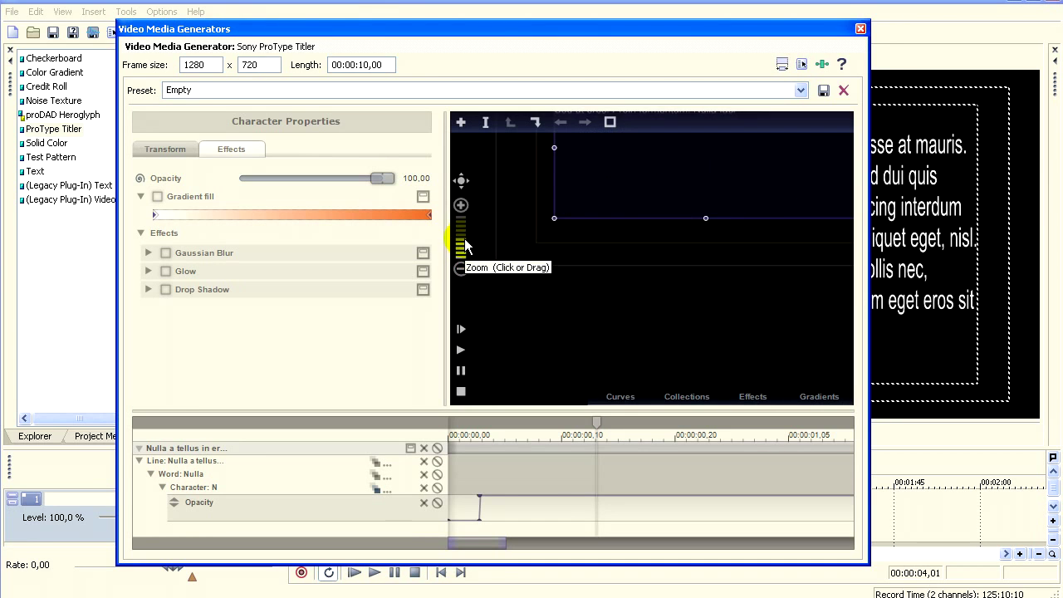
double_click(461, 181)
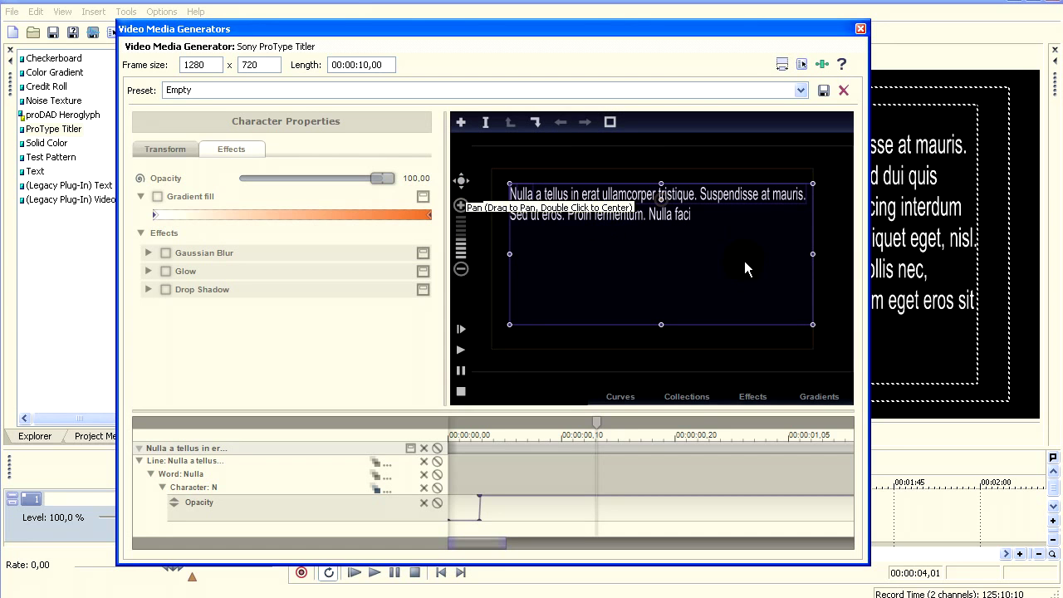
left_click(570, 150)
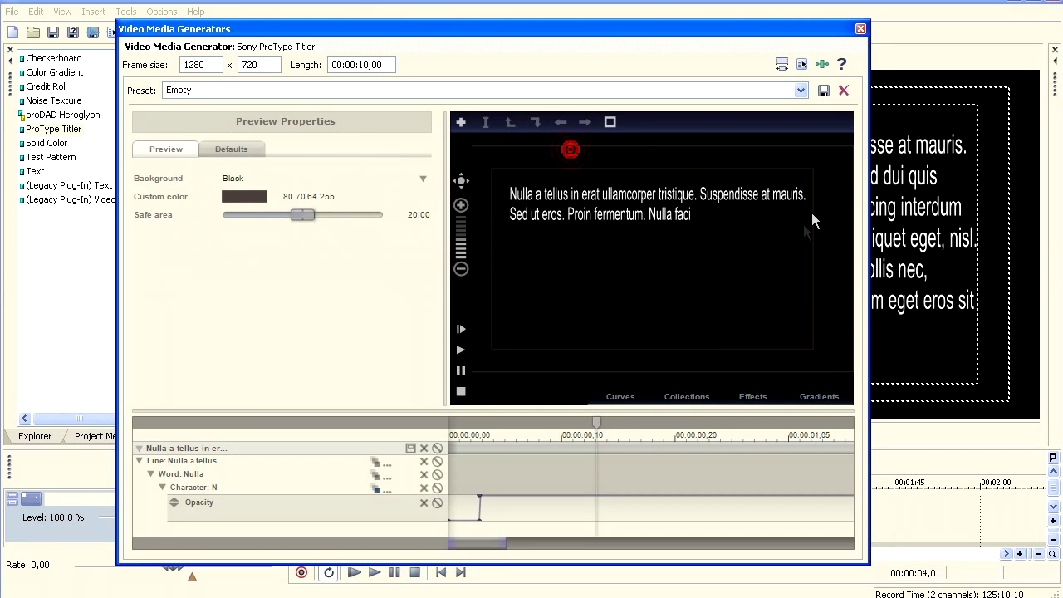
left_click(459, 330)
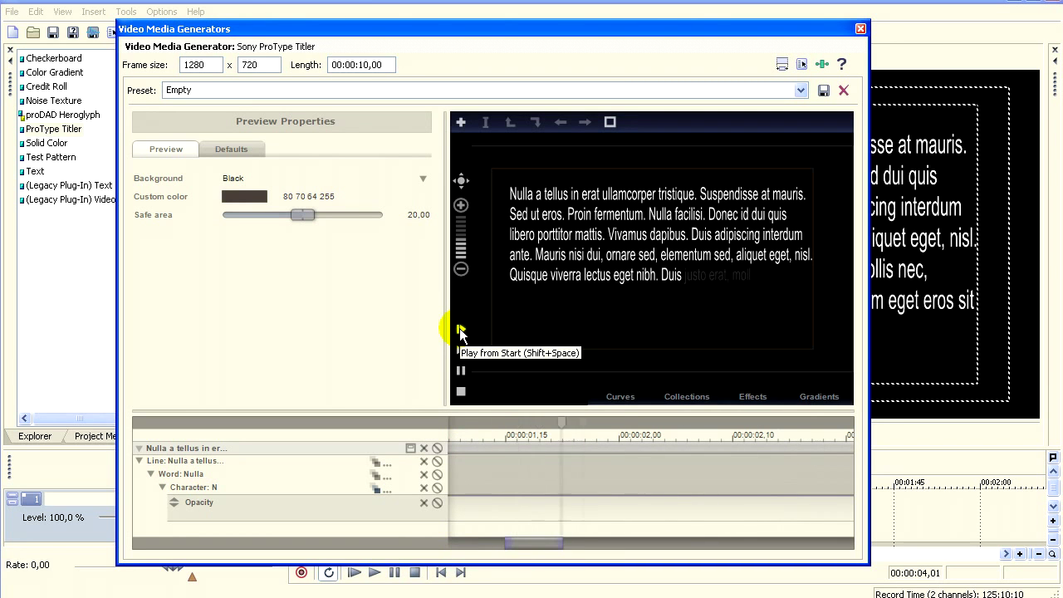
left_click(461, 394)
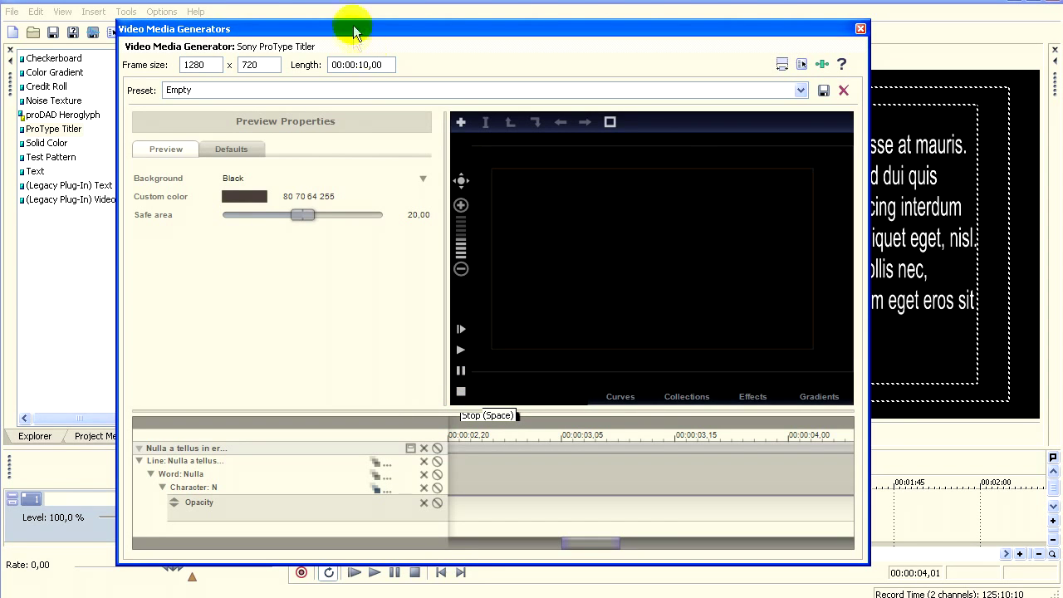
Step: Set the title's length to 00:00:45,00 and the cascade duration of the character N to about 80,54
double_click(358, 64)
key("Return")
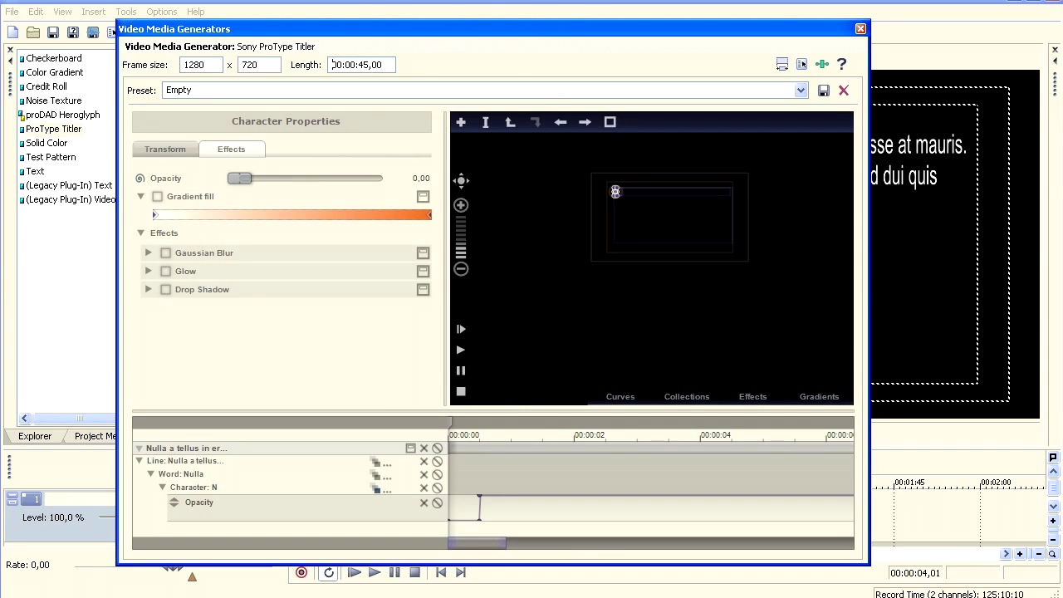
left_click(383, 488)
left_click_drag(551, 379, 633, 382)
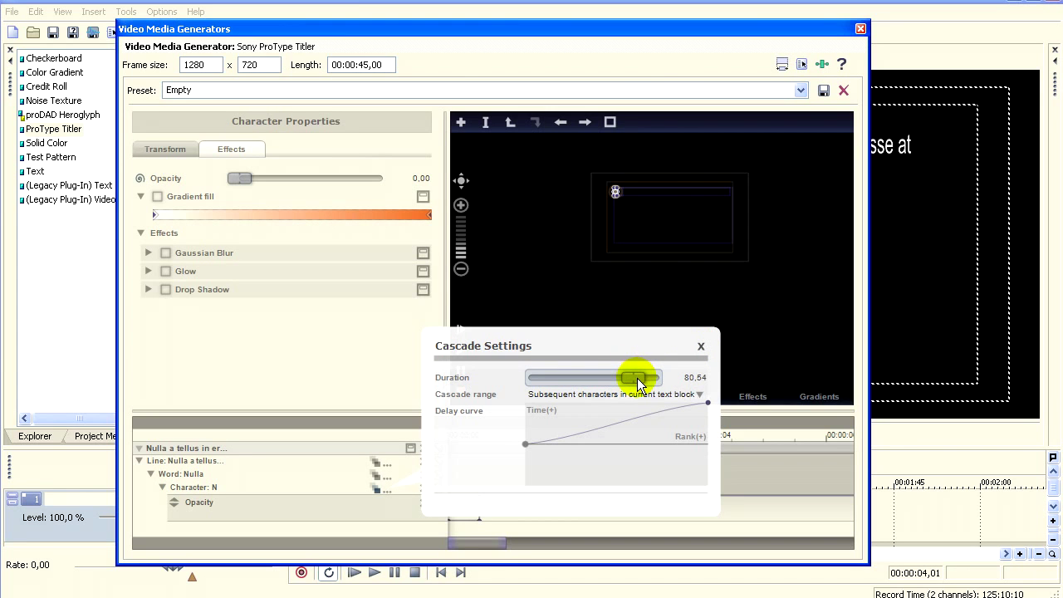
left_click(700, 346)
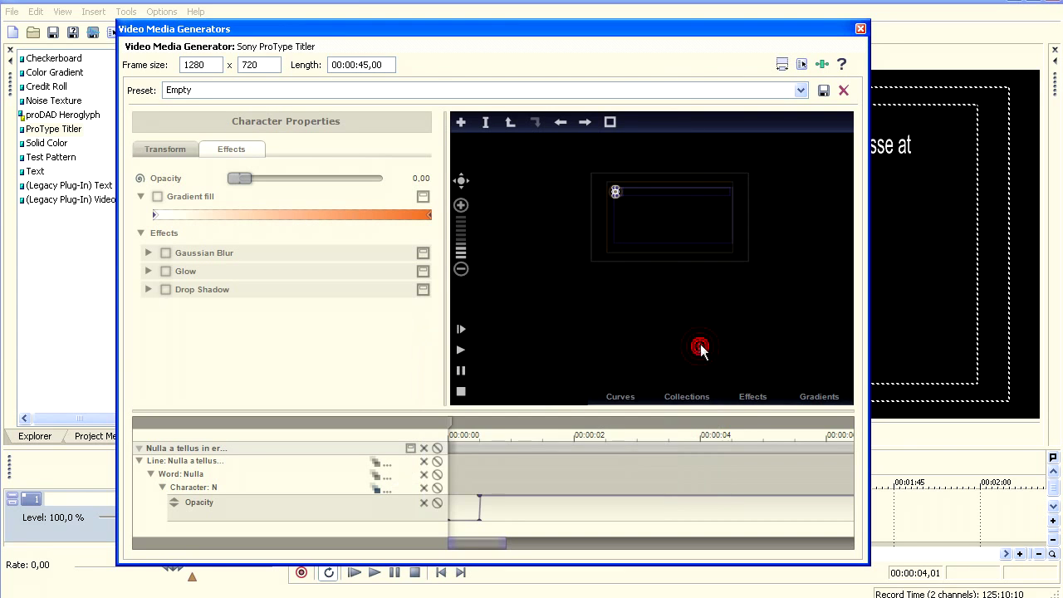
Step: Play the slowed typing animation from the start with the whole frame in view, and stop the playback
left_click(460, 350)
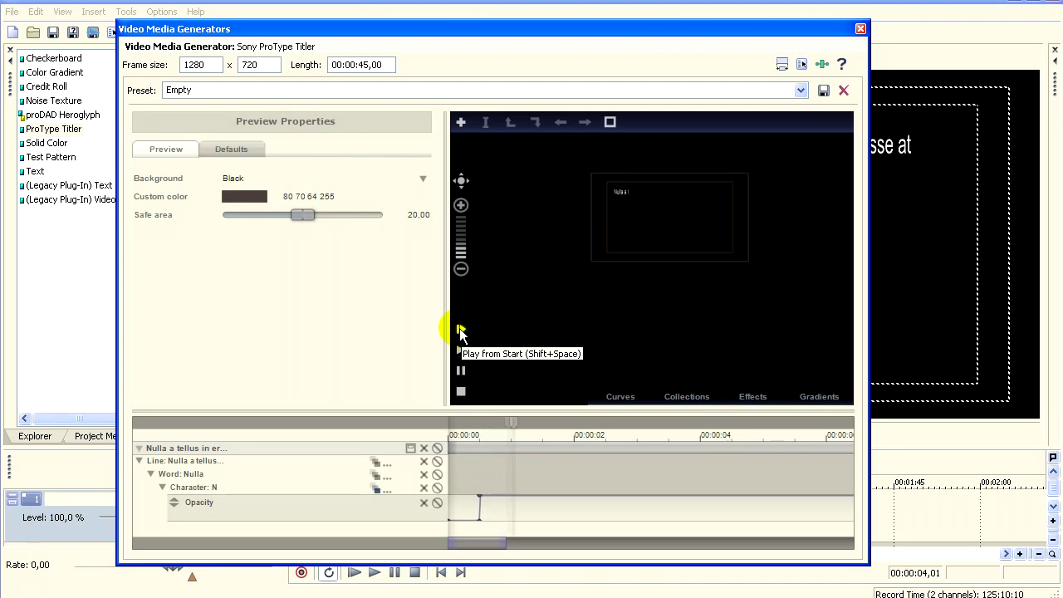
left_click(459, 241)
double_click(462, 181)
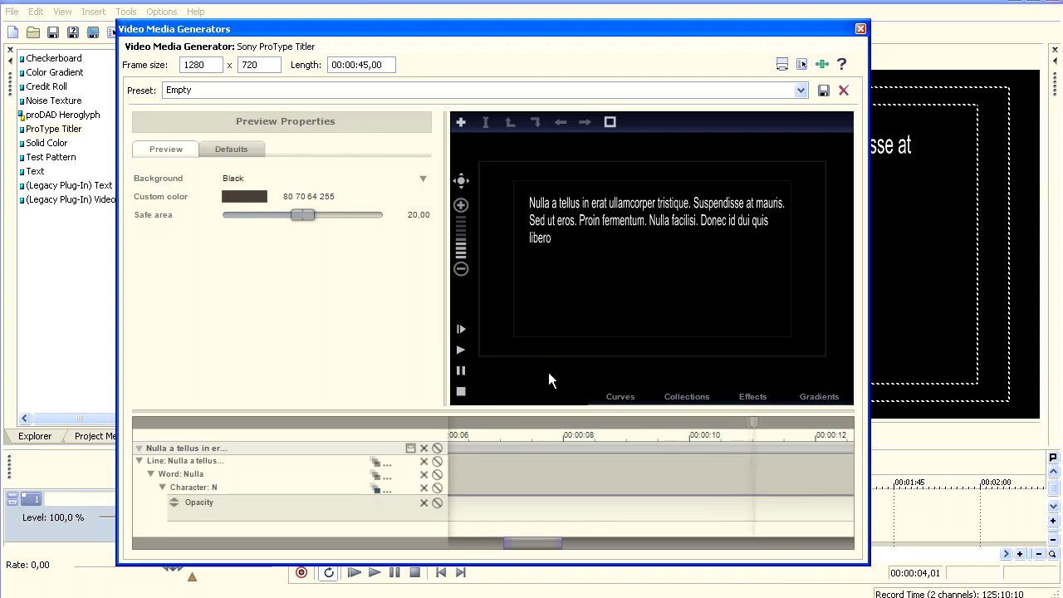
left_click(461, 392)
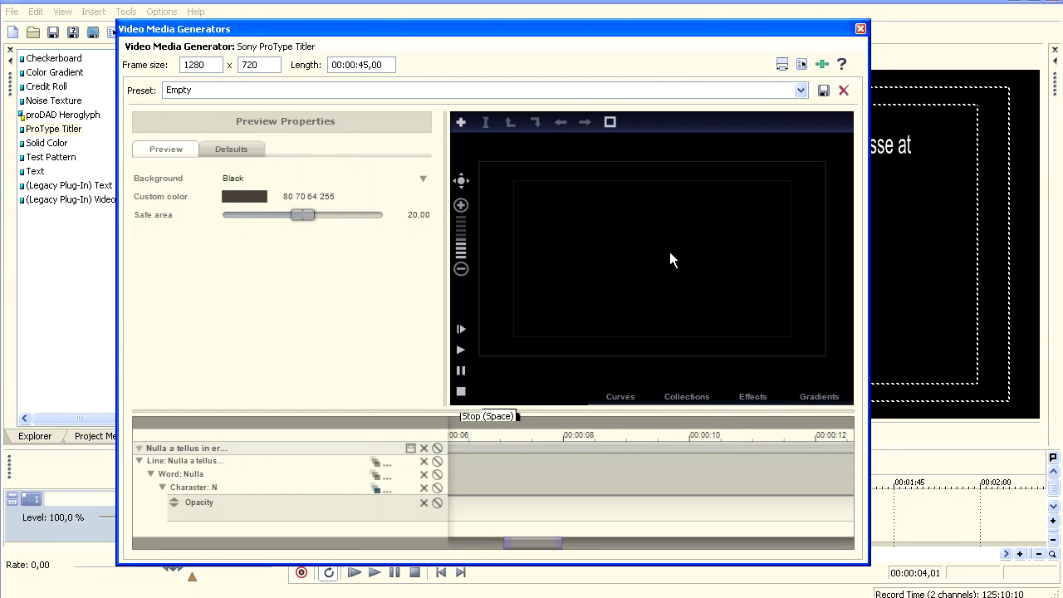
left_click(374, 496)
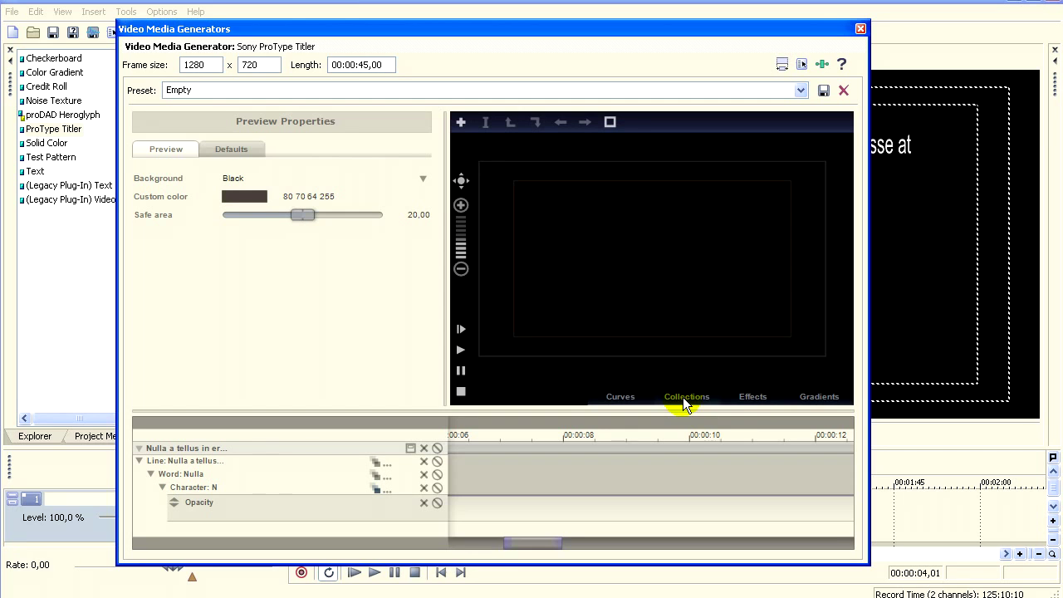
Step: Close the media generator window, extend the title event on the timeline to 45 seconds, and play the project from the start
left_click(860, 30)
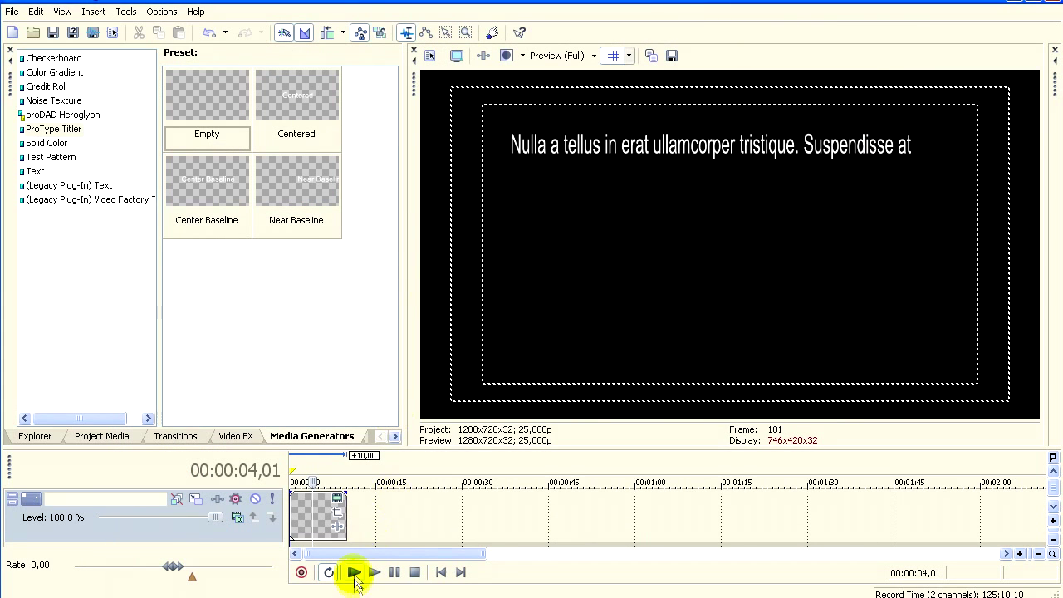
left_click_drag(345, 521, 552, 519)
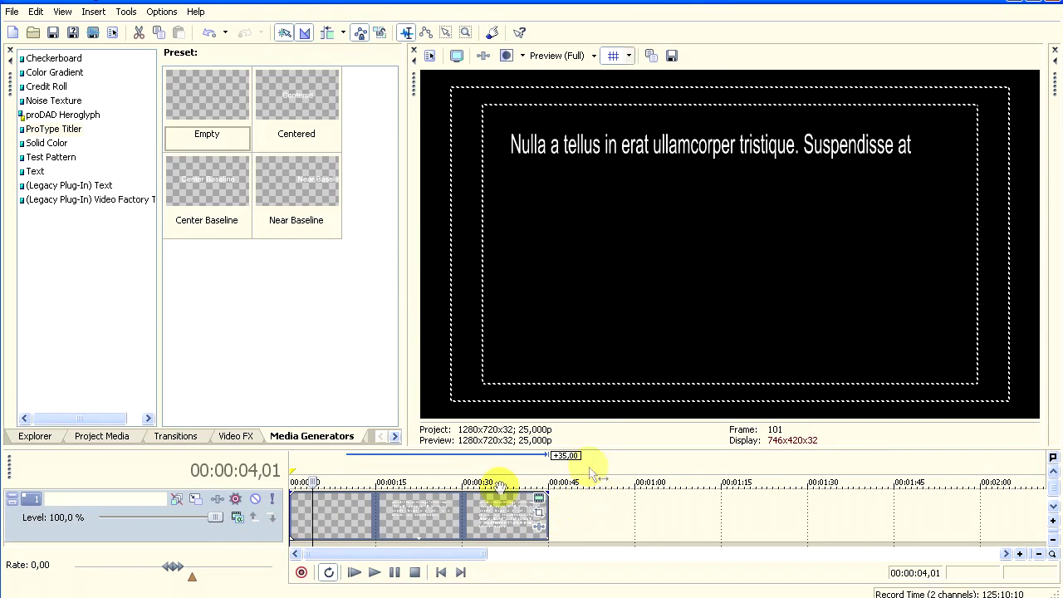
left_click(355, 573)
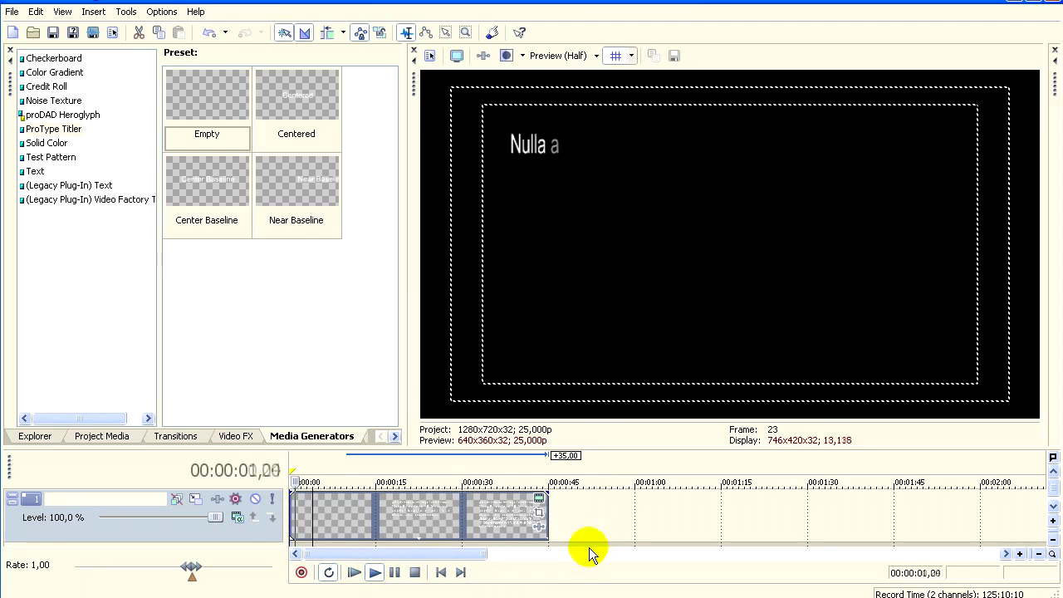